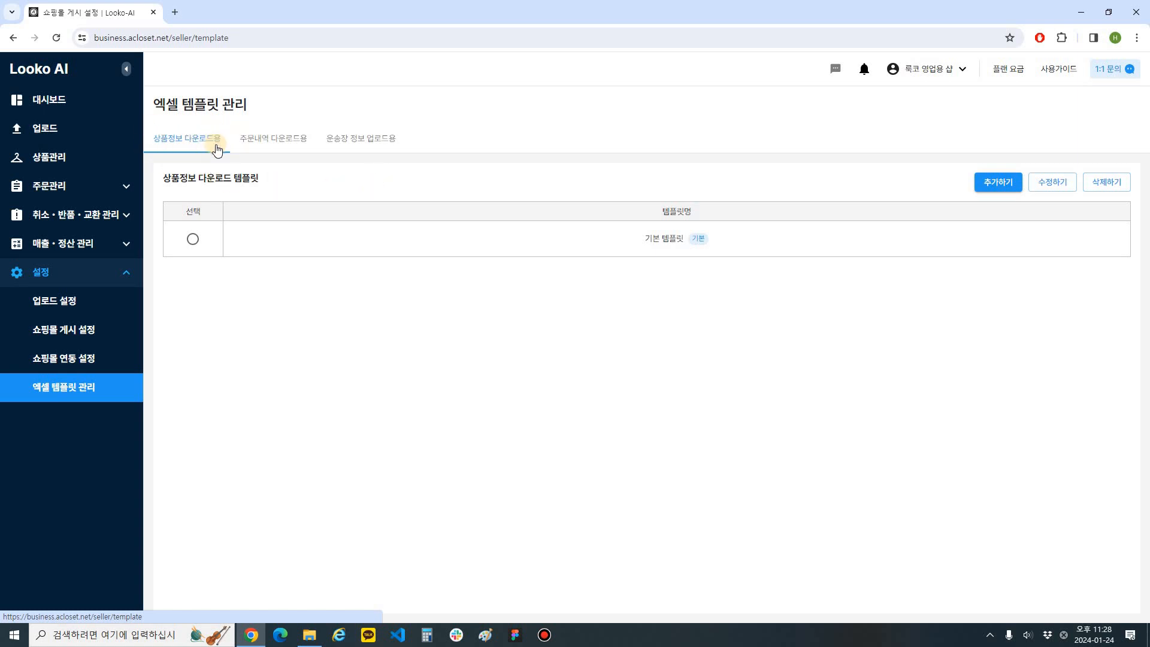
- Select the first two products in the product list and download their information to Excel using the 기본 템플릿 template
left_click(84, 132)
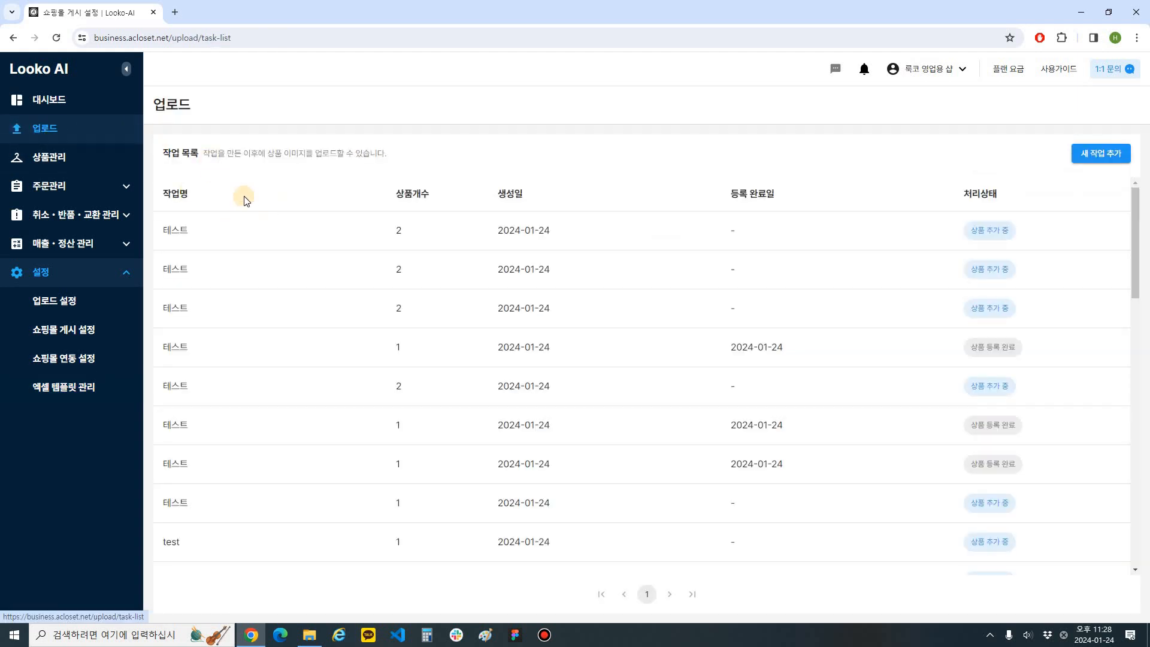
left_click(85, 158)
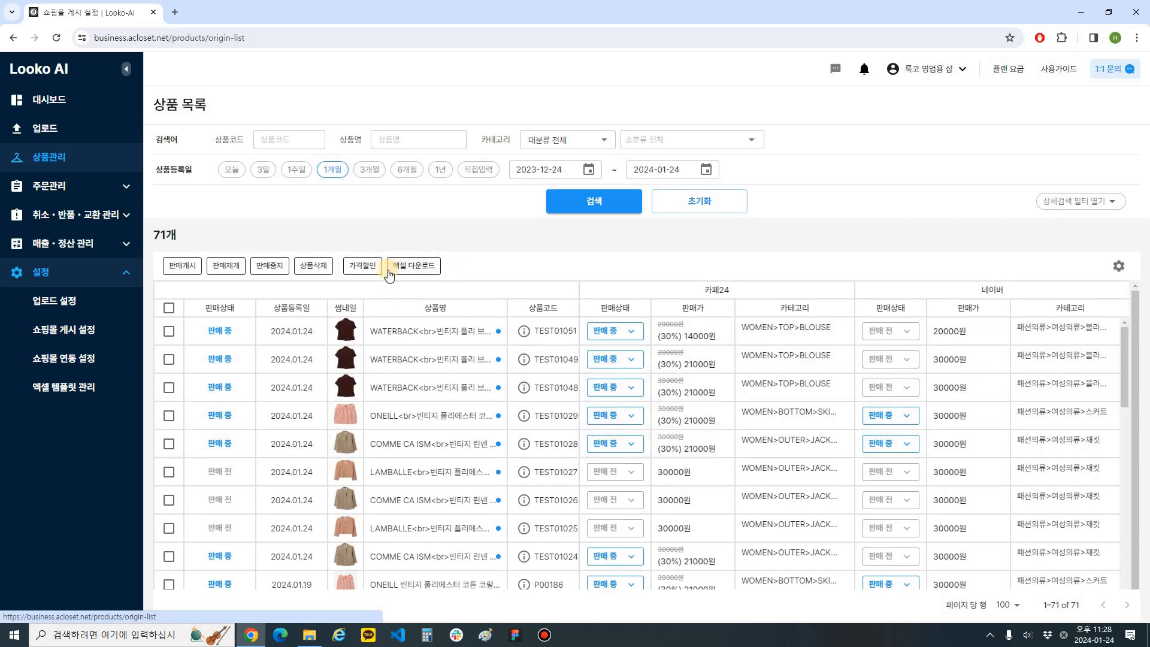
left_click(169, 331)
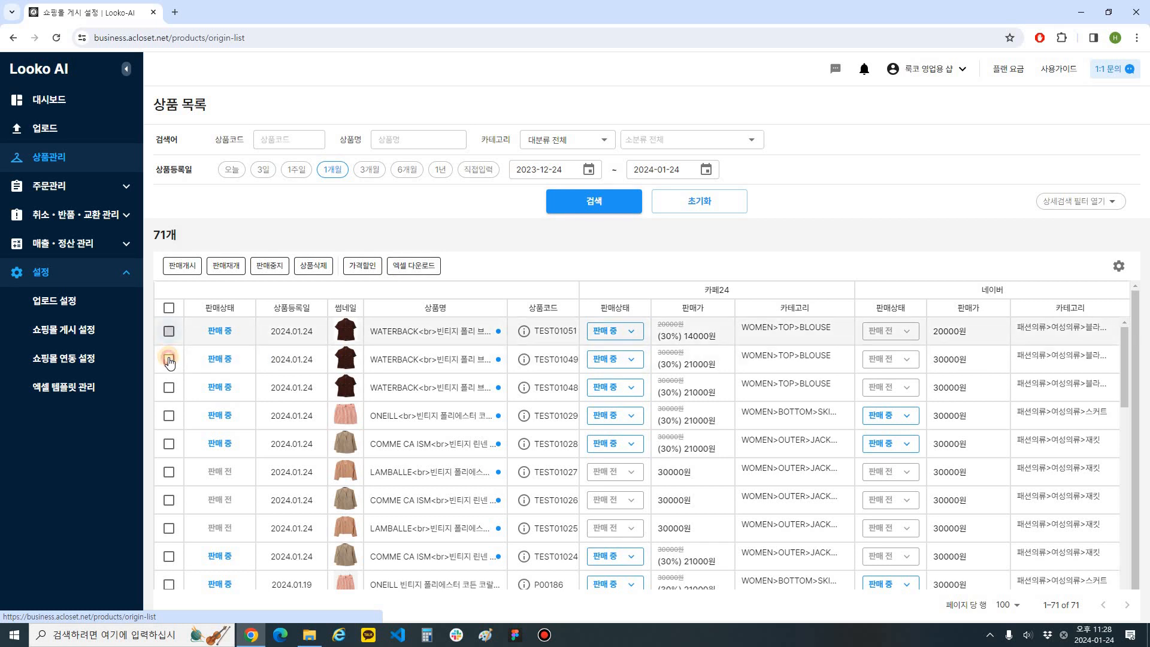
left_click(425, 267)
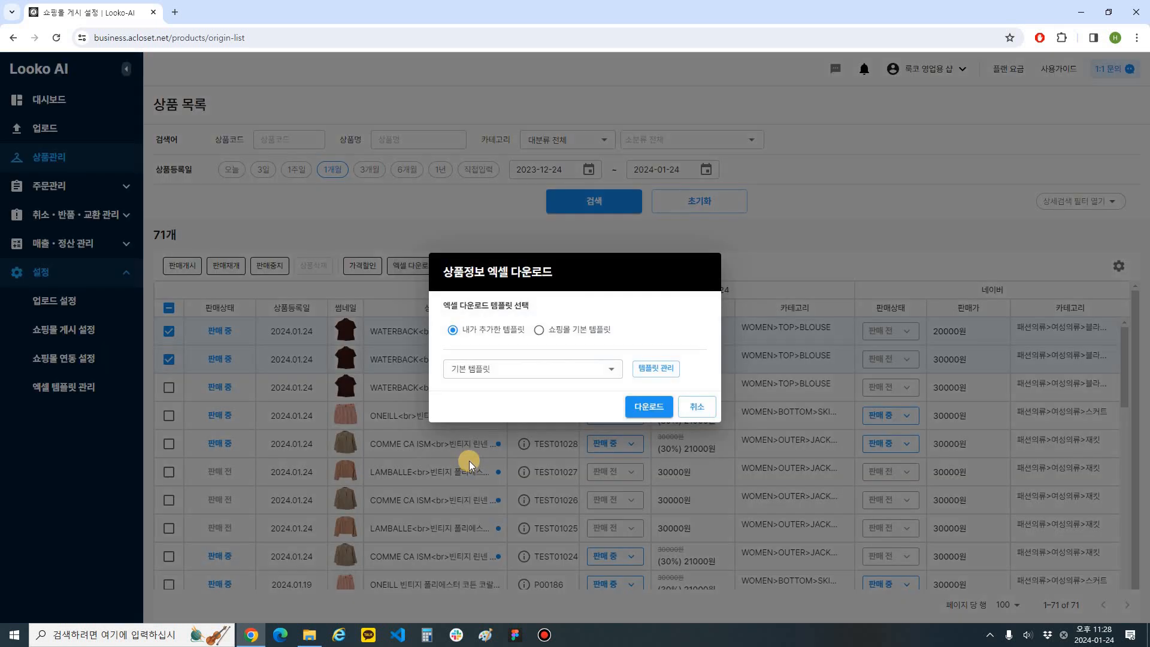
left_click(534, 371)
left_click(485, 372)
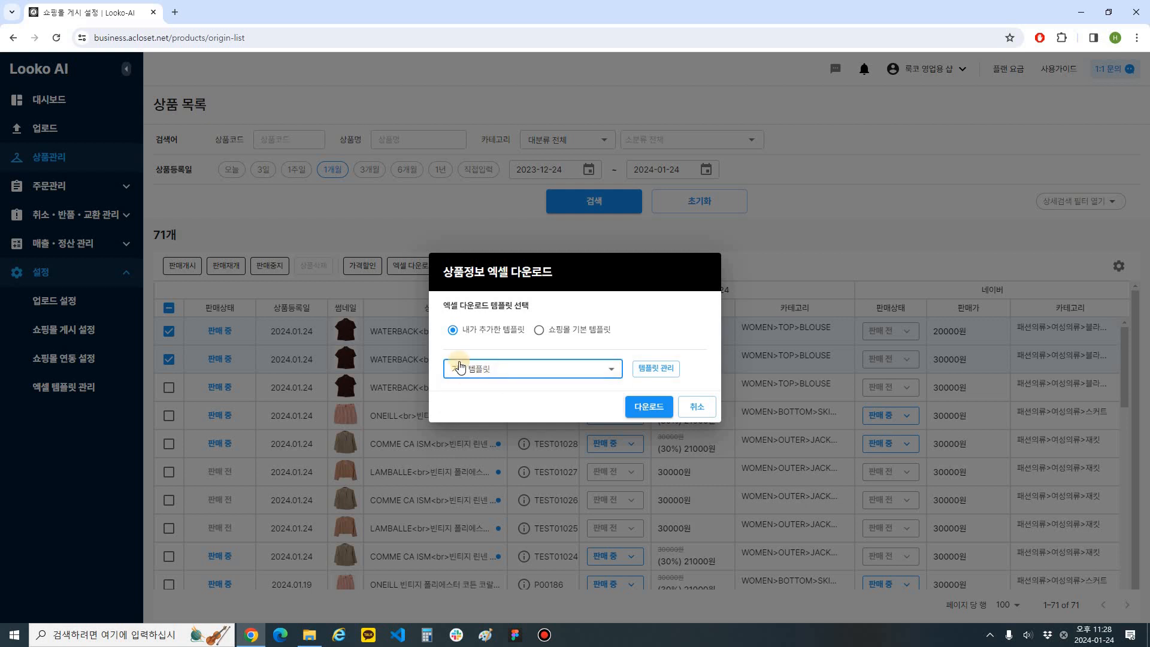
left_click(642, 407)
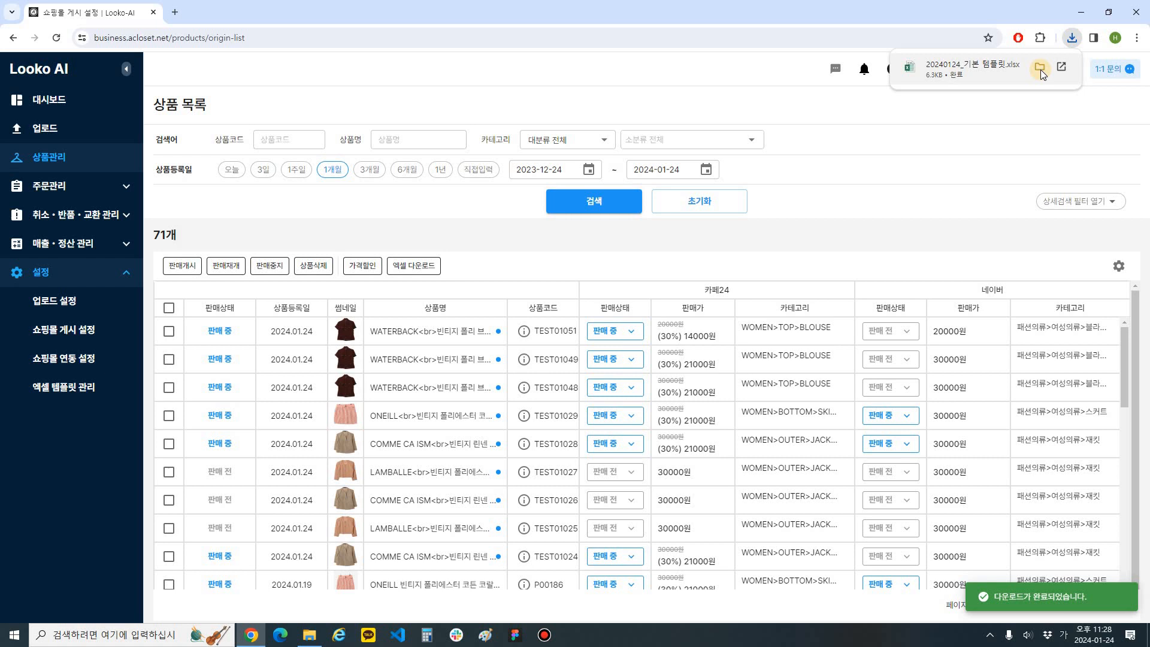
- Open the downloaded 20240124_기본 템플릿.xlsx in Excel to inspect its columns, dismiss the Office activation dialog, and close the workbook
left_click(997, 68)
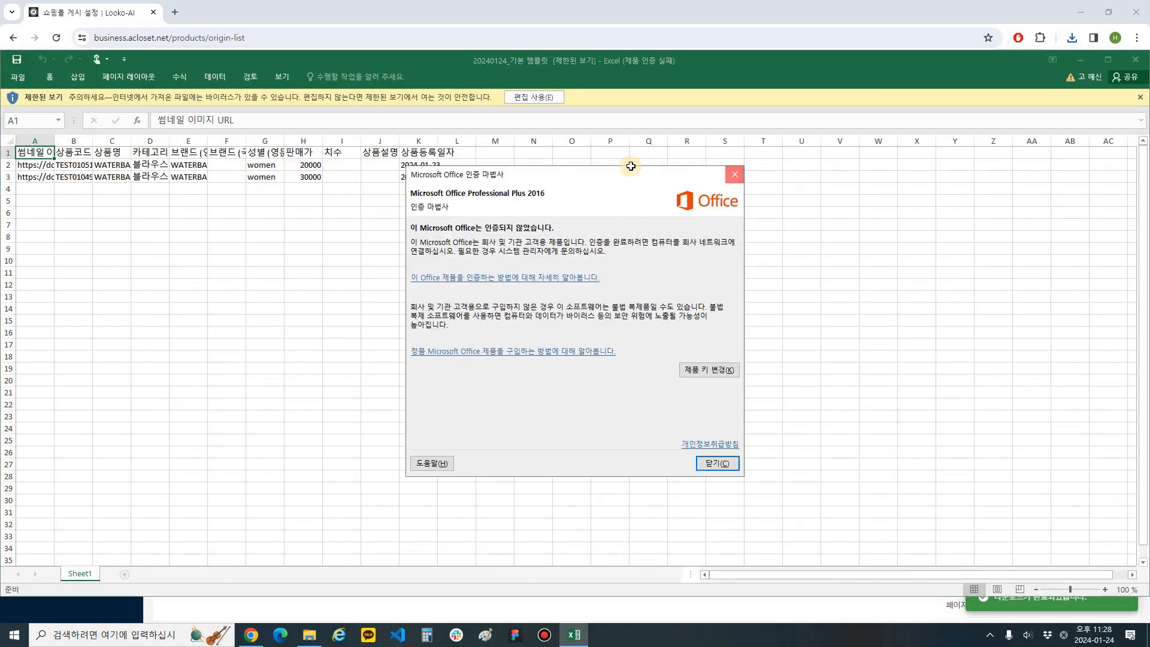
left_click(735, 175)
left_click(1140, 61)
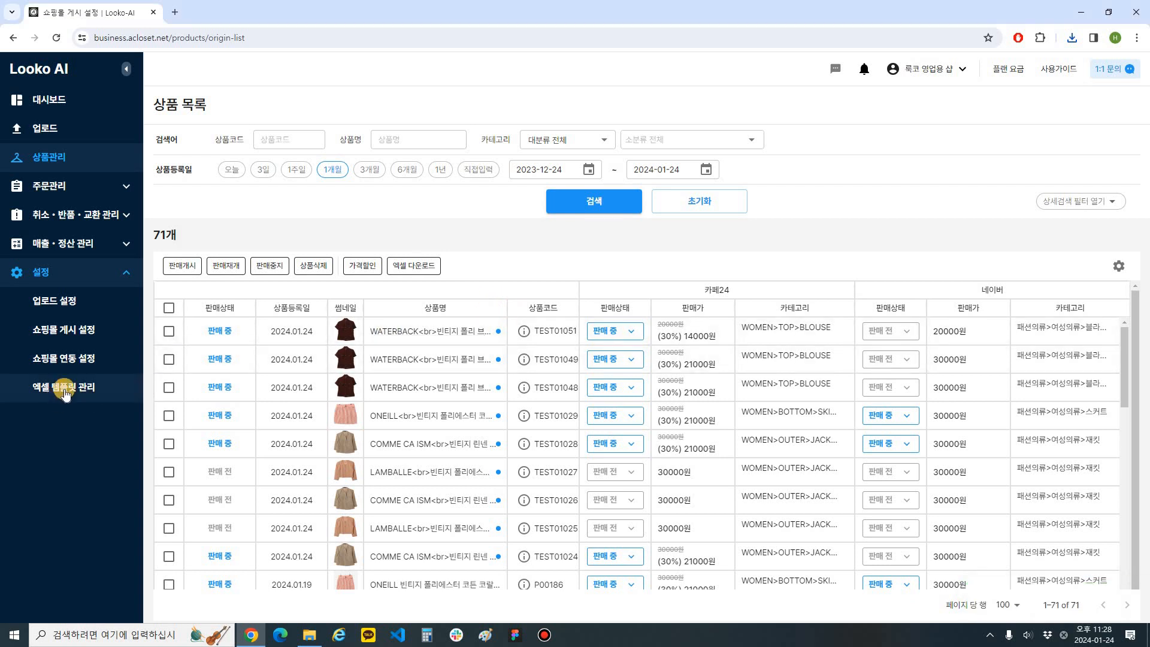
- Open the 기본 템플릿 product-information download template for editing and check the items available for column A
left_click(60, 388)
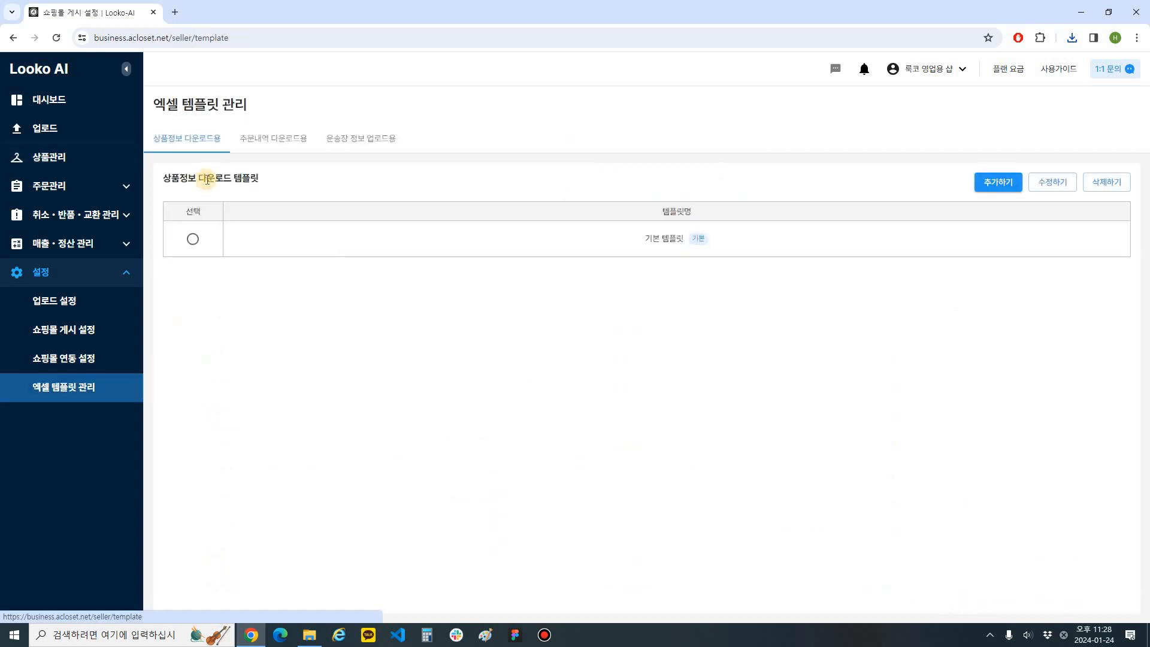
left_click_drag(164, 181, 284, 187)
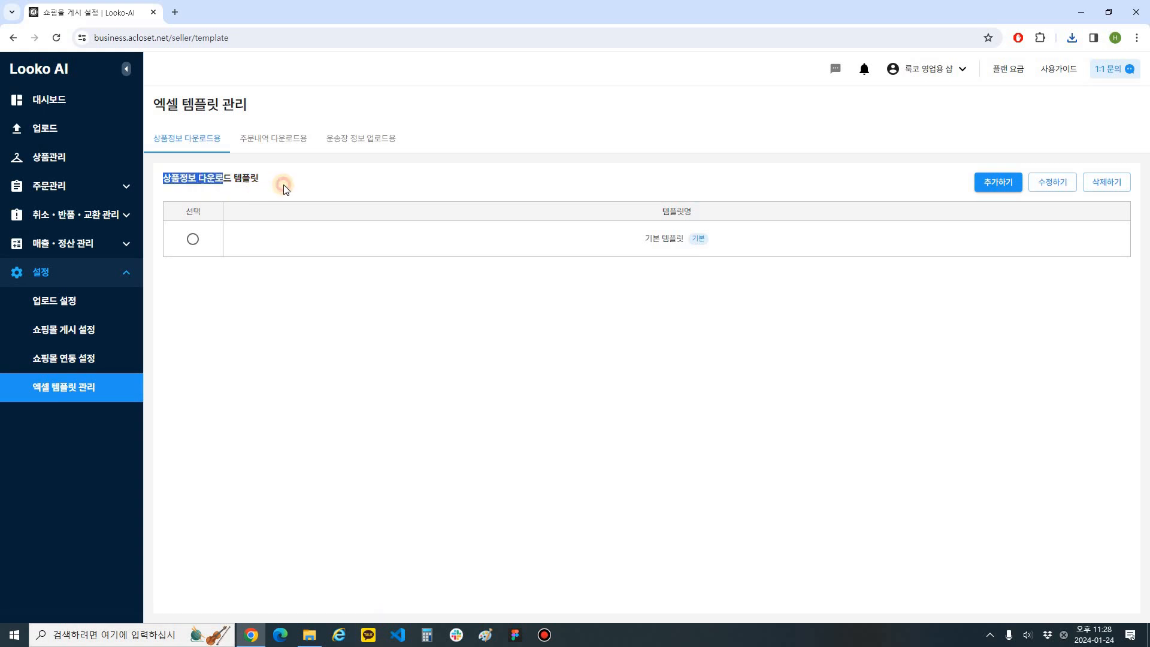
left_click(284, 187)
left_click(1040, 185)
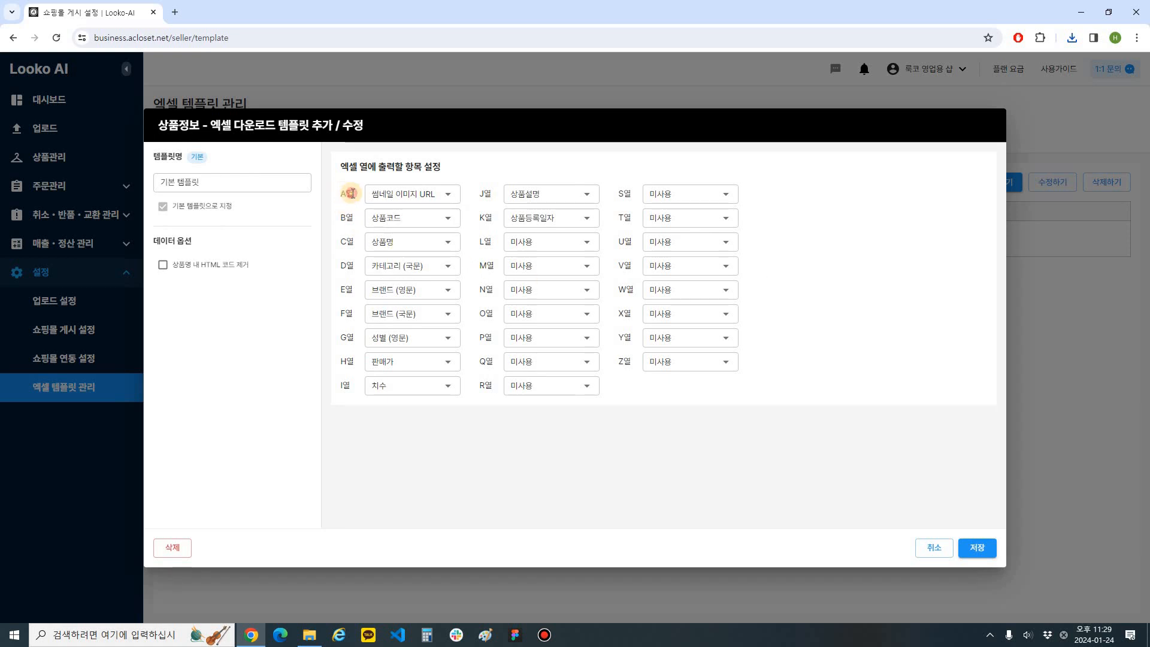
left_click(413, 194)
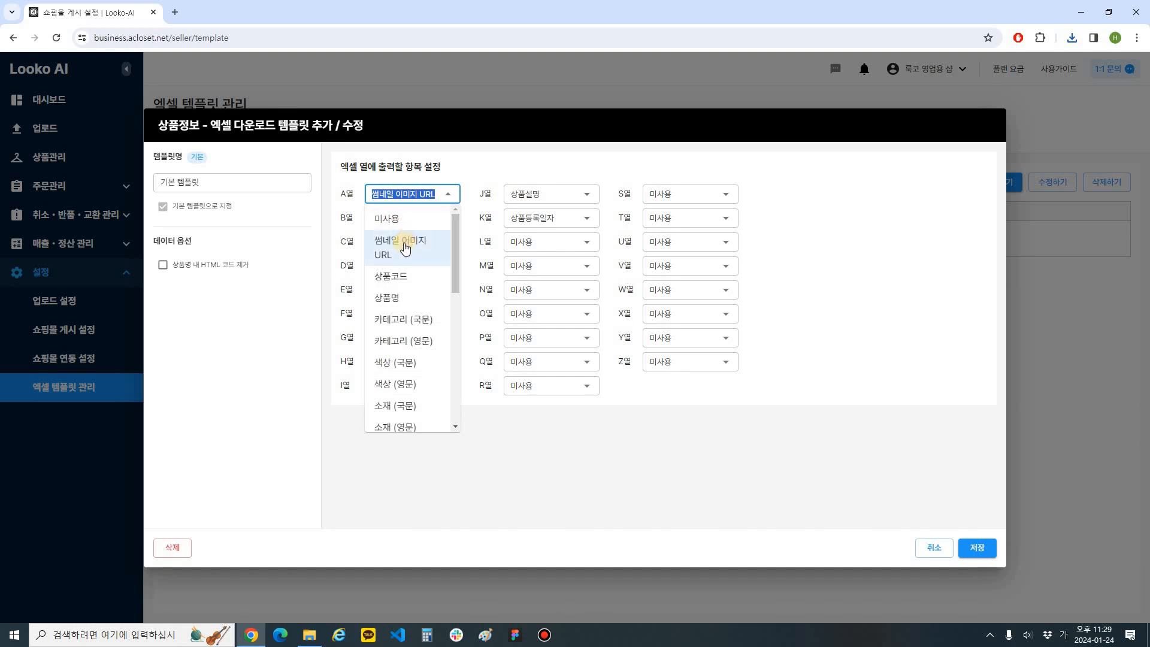
left_click(350, 220)
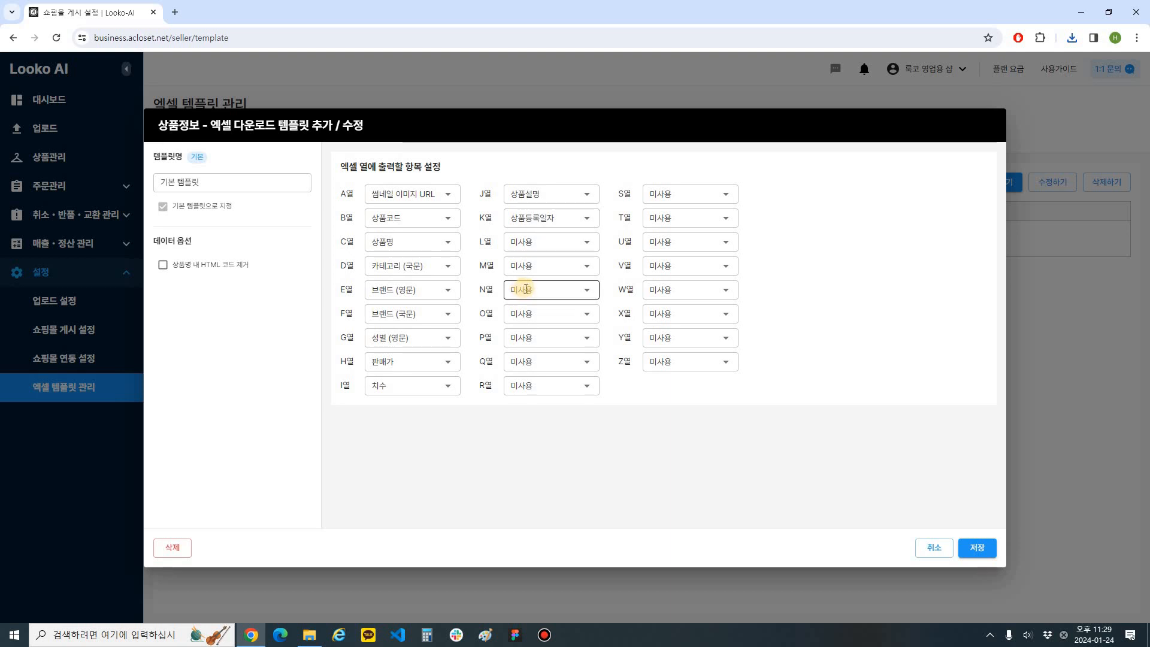
- Assign 키워드 to column L, 업로드 작업생성일 to column M and 상품설명 to column N, and save the template
left_click(558, 241)
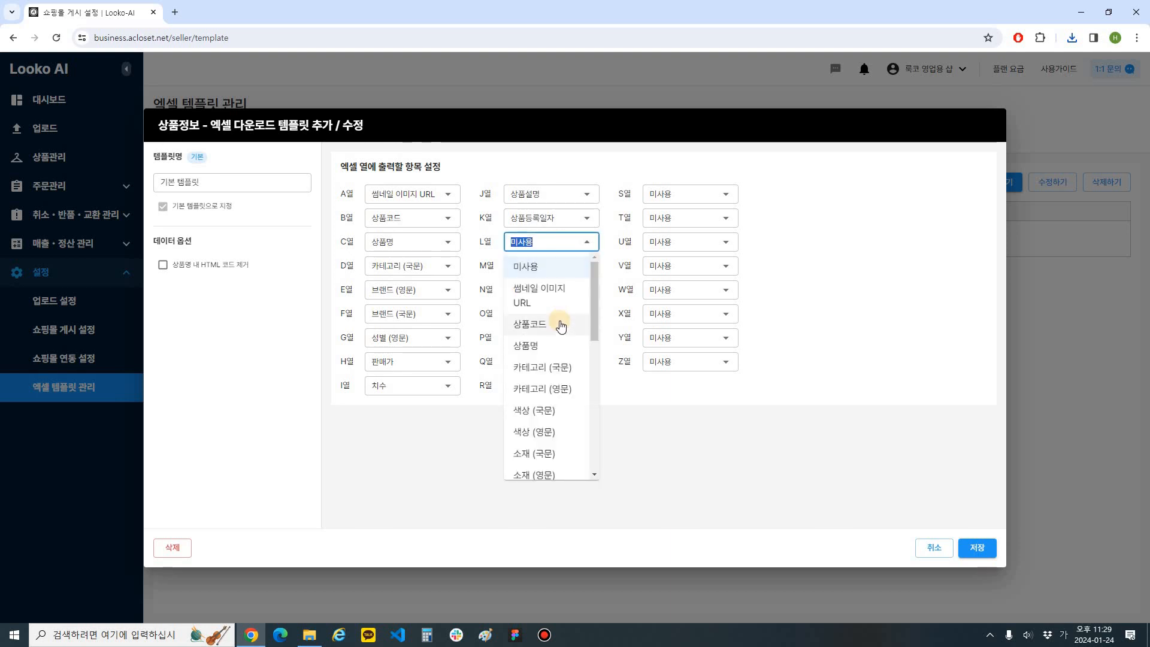
scroll(560, 326, "down", 5)
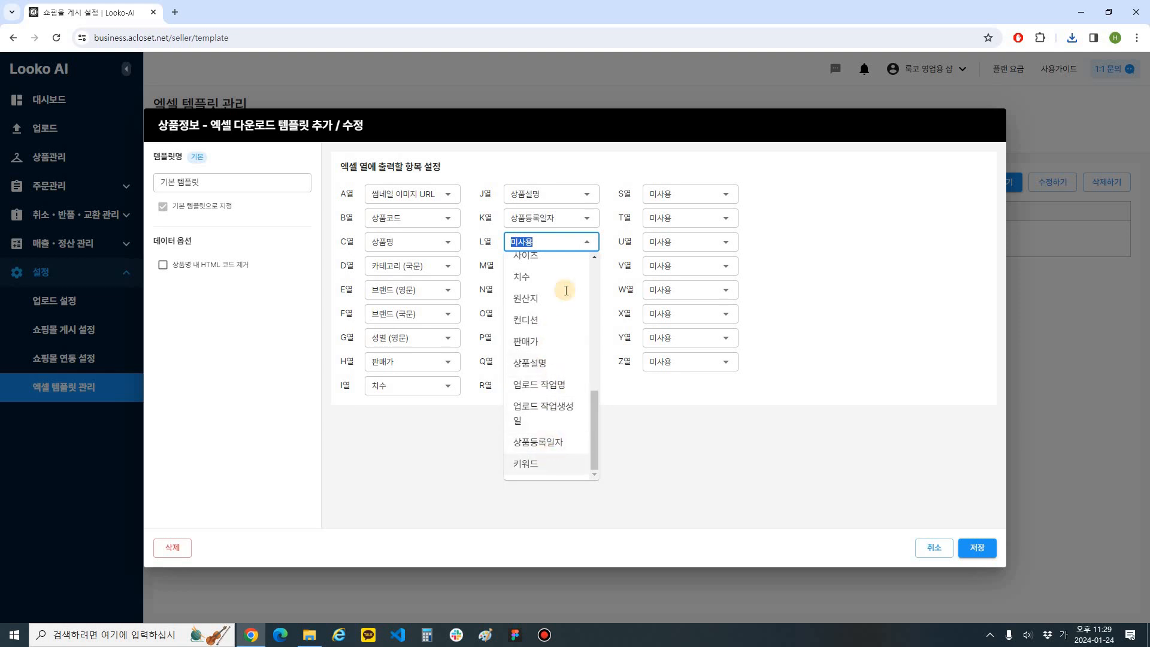
left_click(525, 463)
left_click(557, 266)
scroll(554, 429, "down", 5)
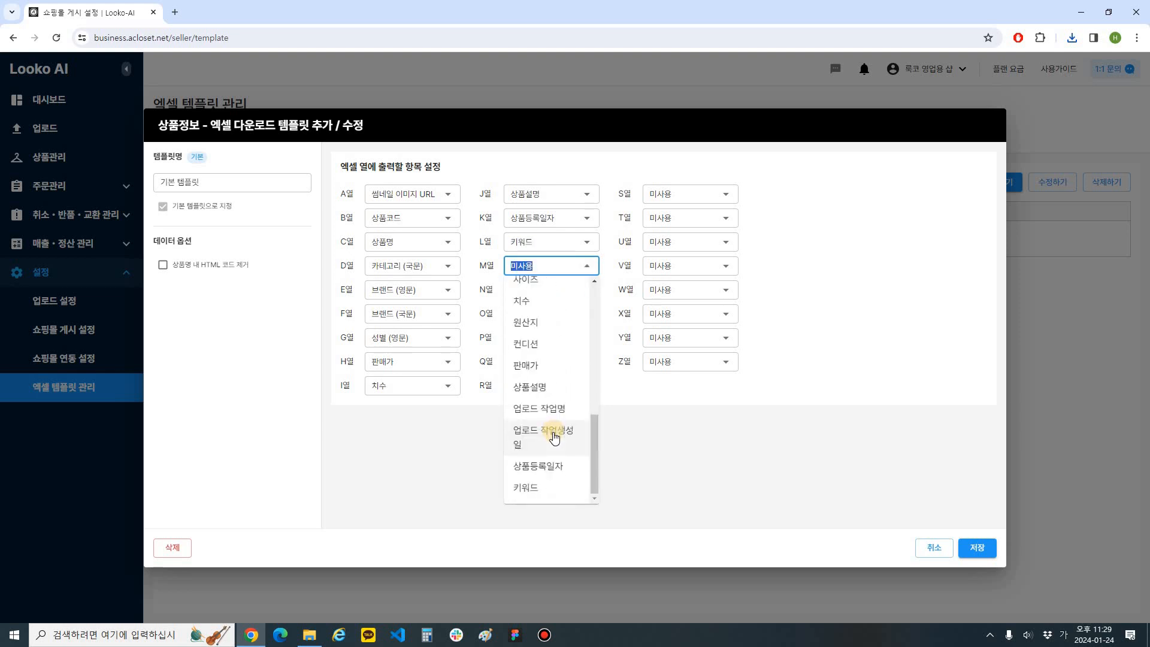
left_click(552, 426)
left_click(575, 290)
scroll(557, 429, "down", 5)
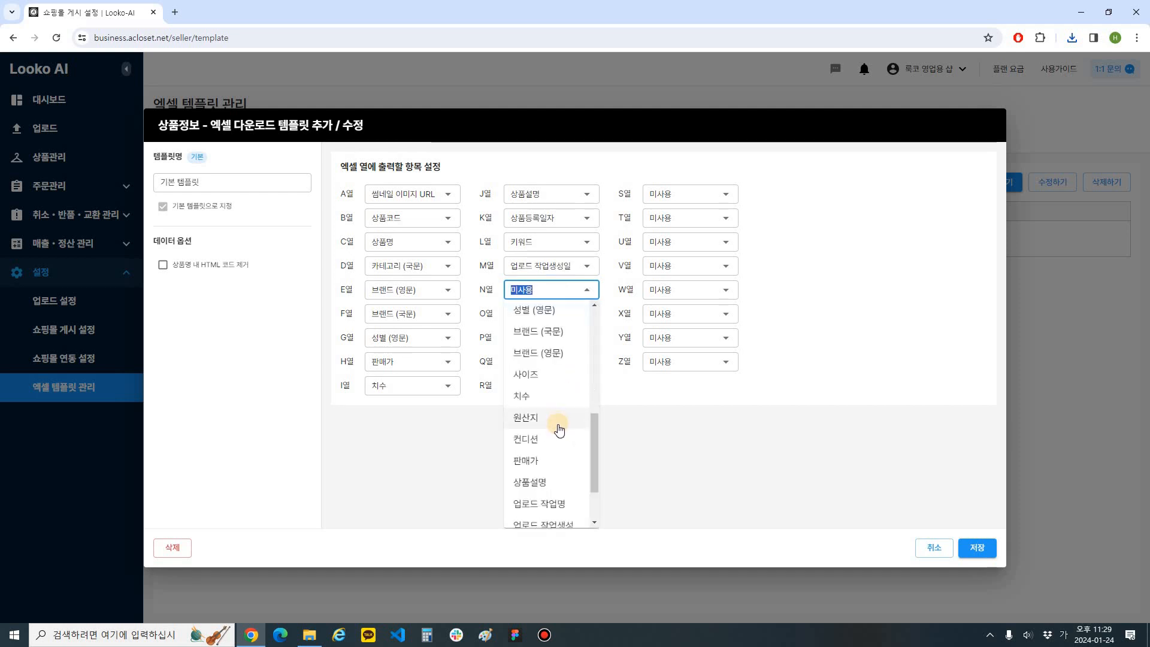
left_click(559, 413)
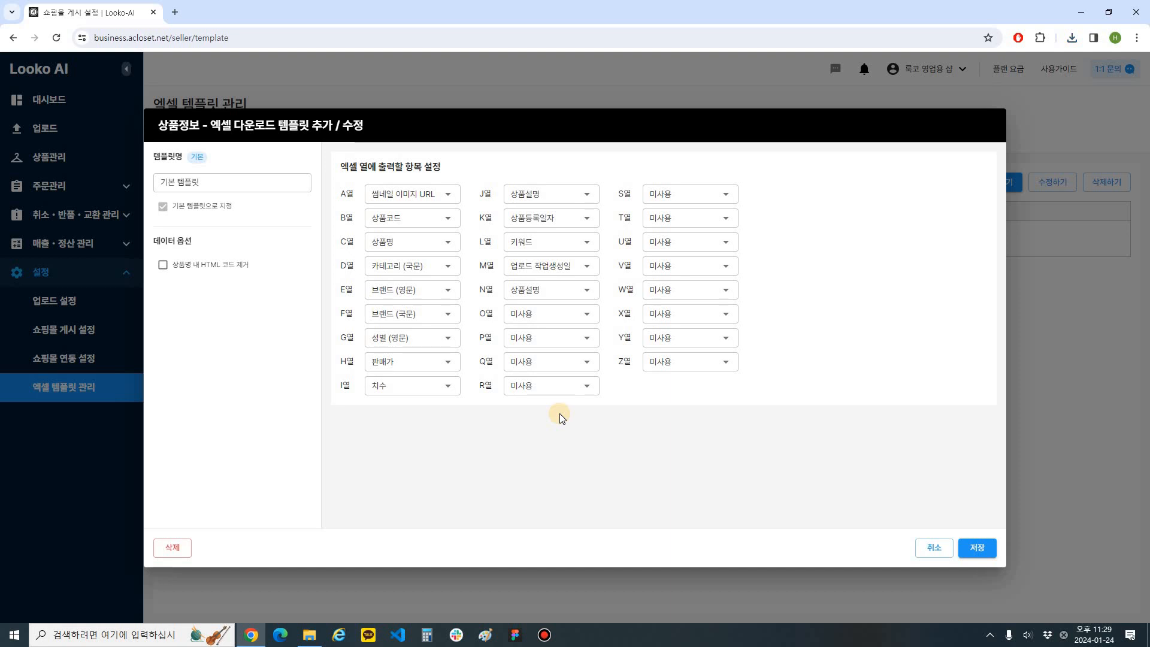
left_click(987, 547)
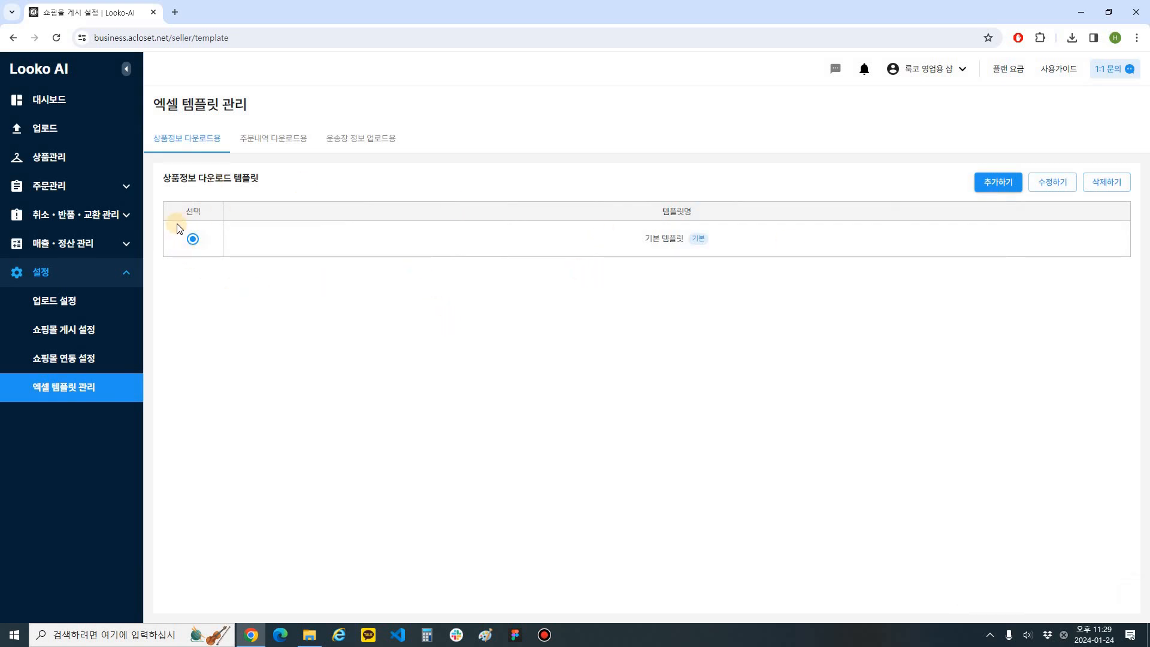
- Select all products in the product list, choose 기본 템플릿 for the Excel download, and leave the download dialog
left_click(56, 156)
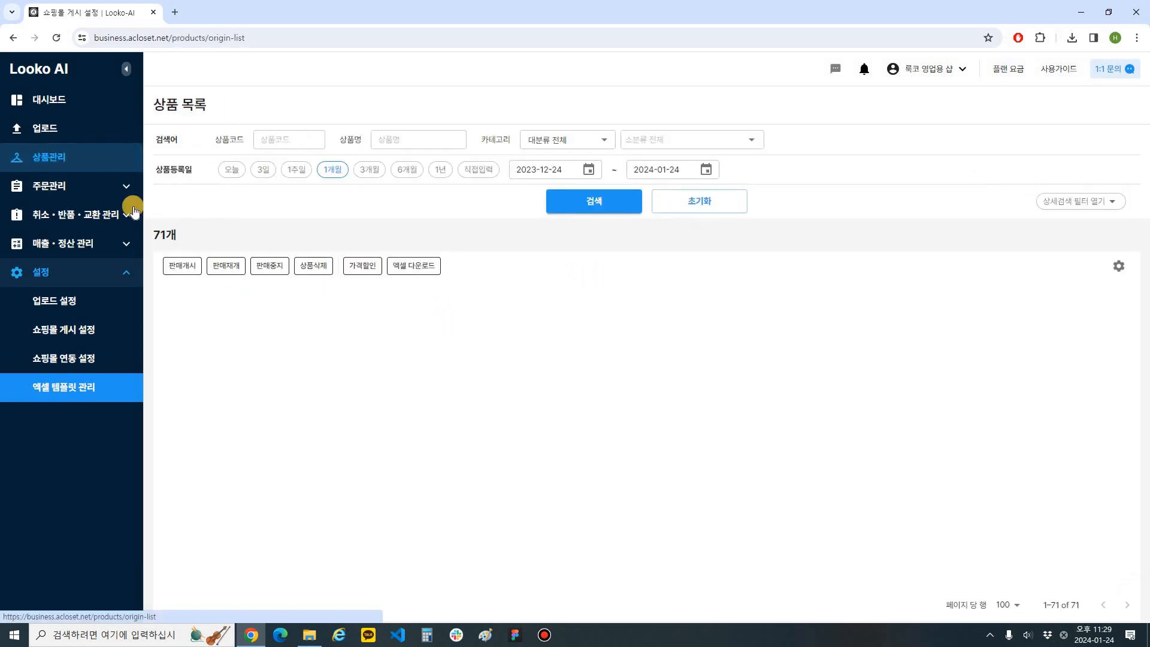
scroll(633, 385, "down", 5)
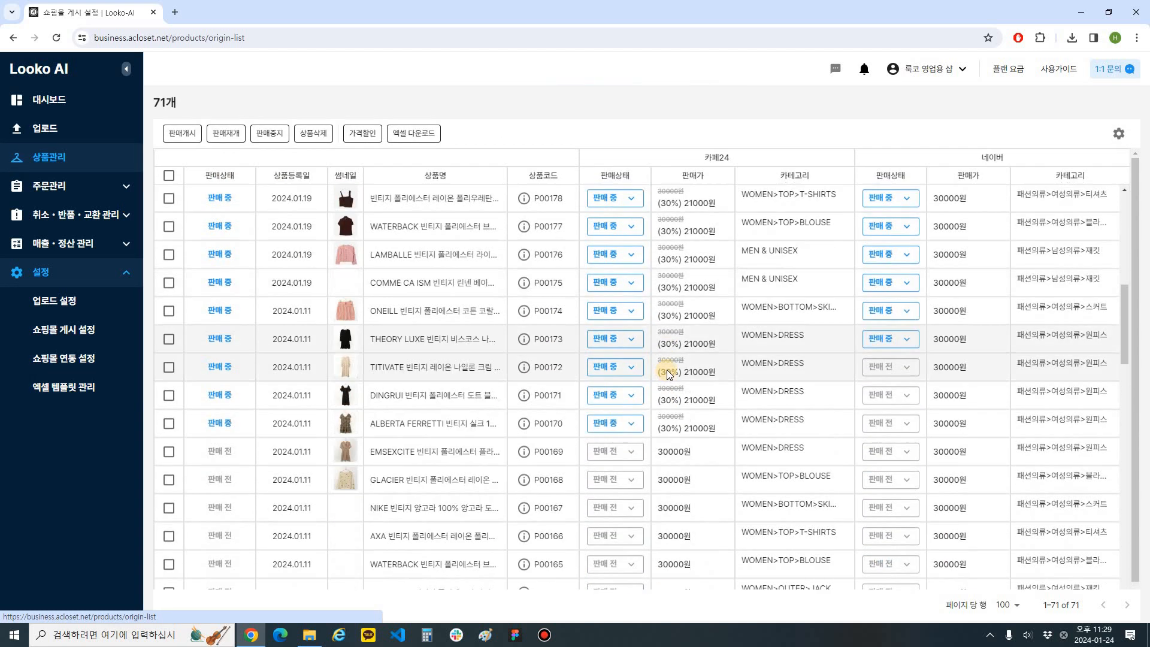
scroll(669, 375, "up", 10)
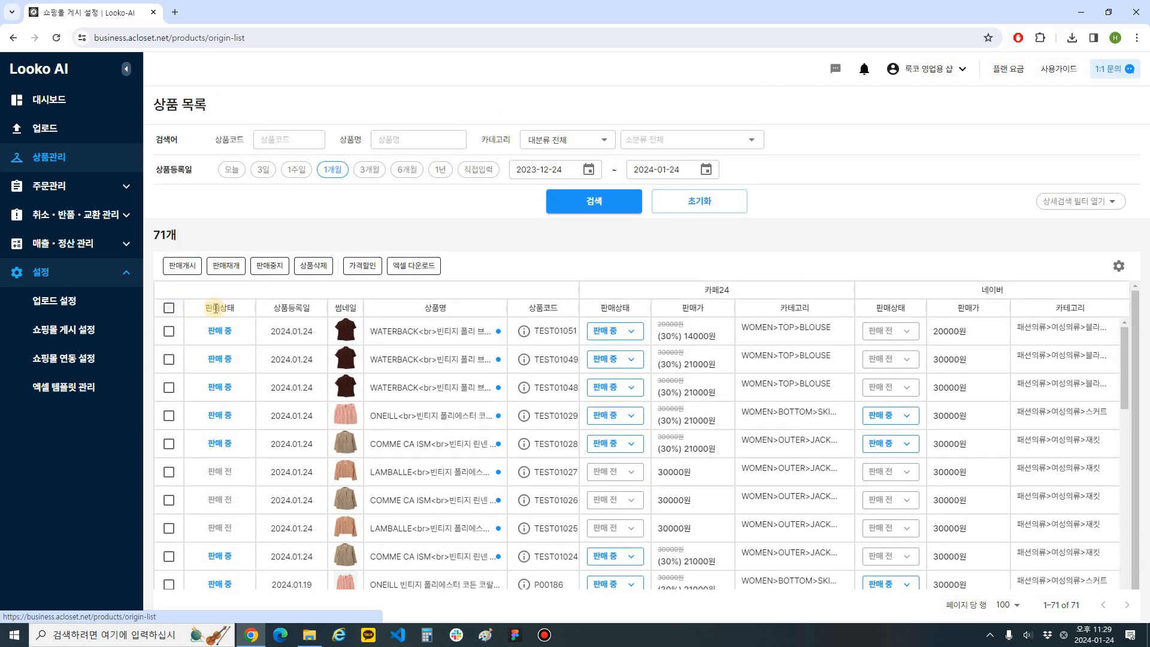
left_click(169, 307)
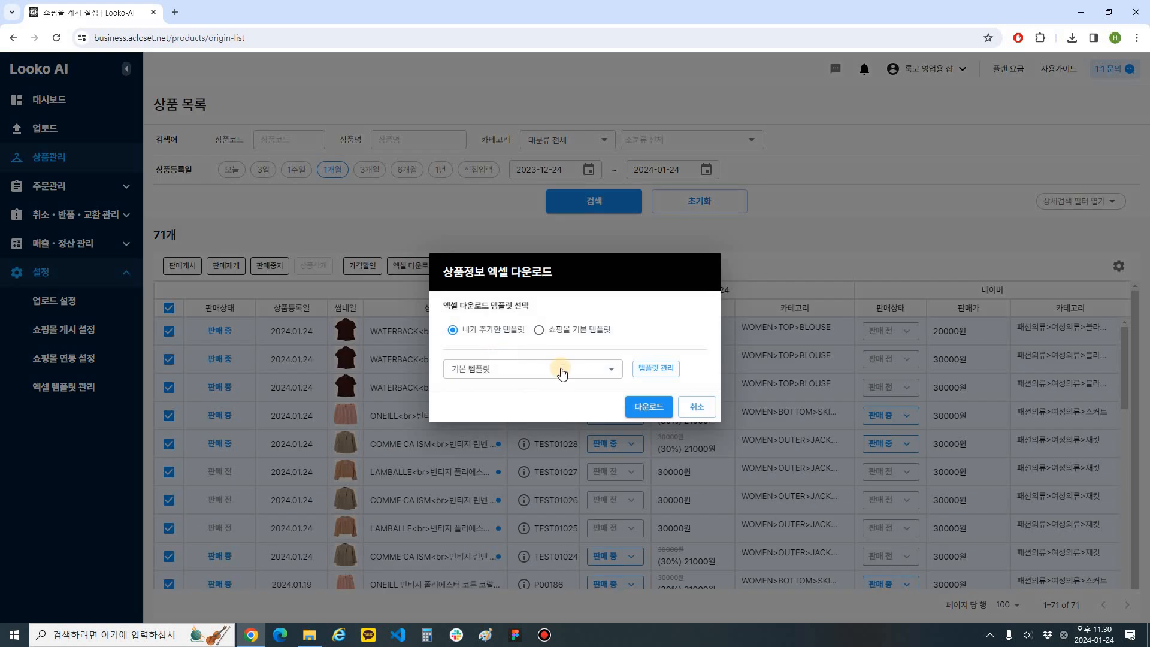
left_click(557, 368)
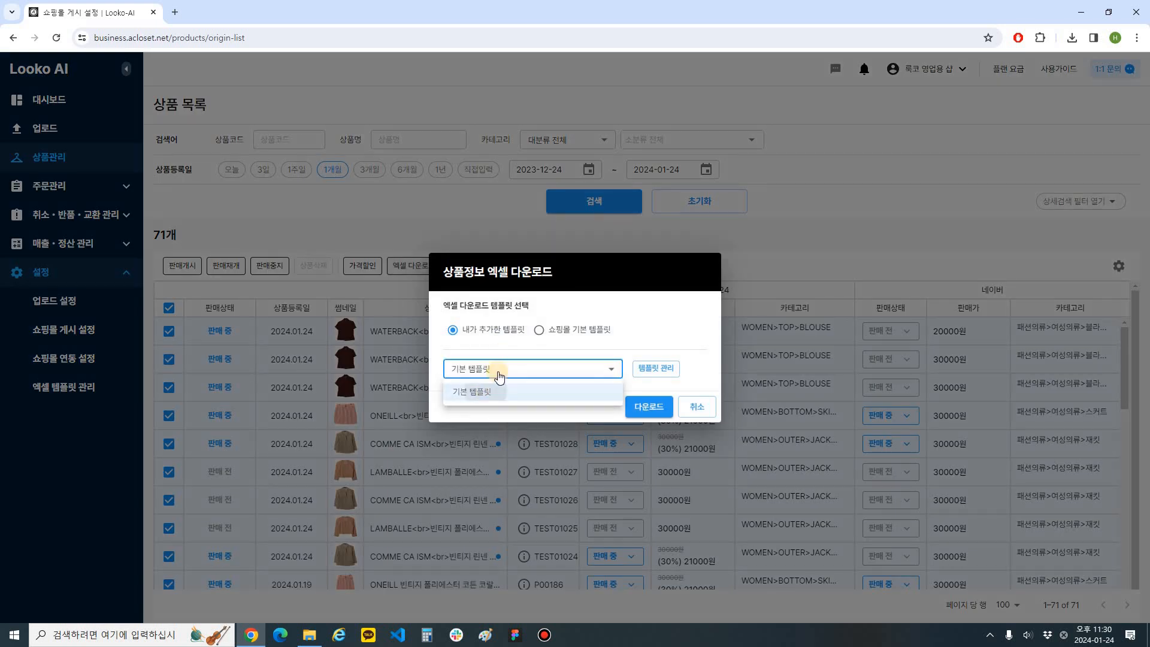
left_click(486, 373)
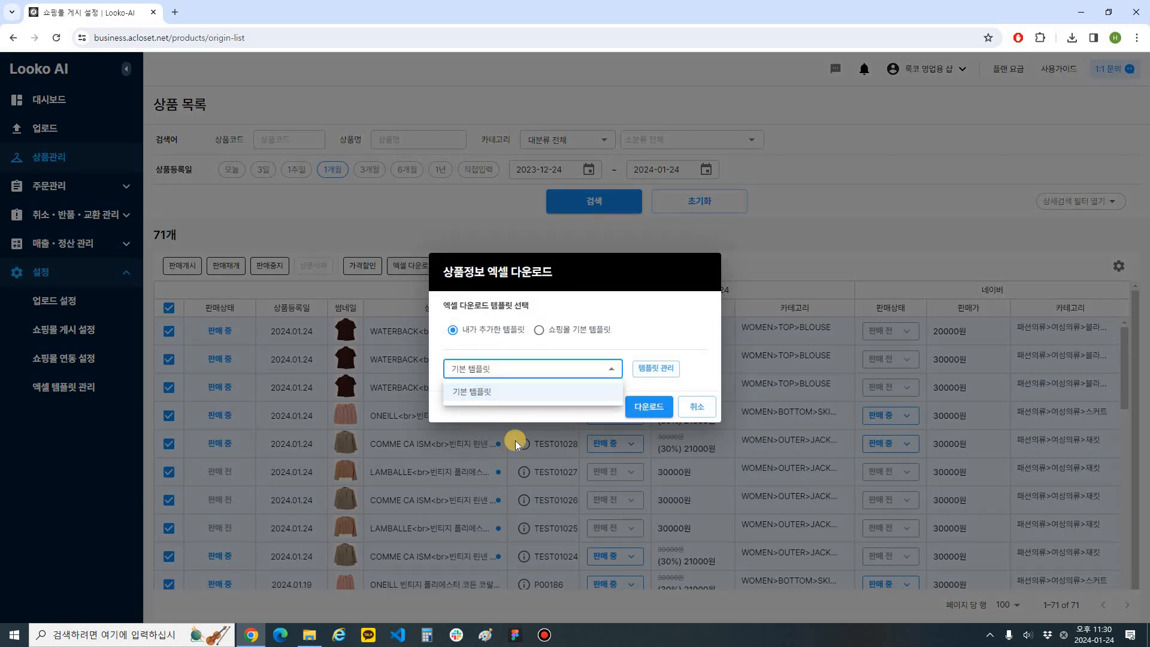
left_click(493, 391)
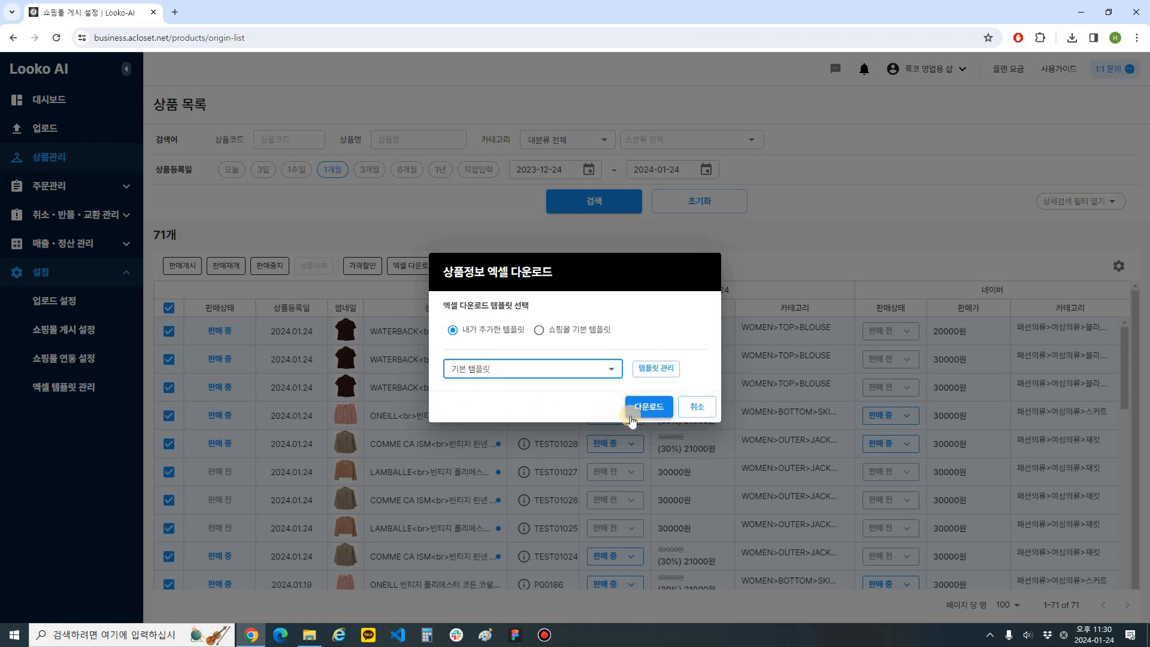
left_click(636, 417)
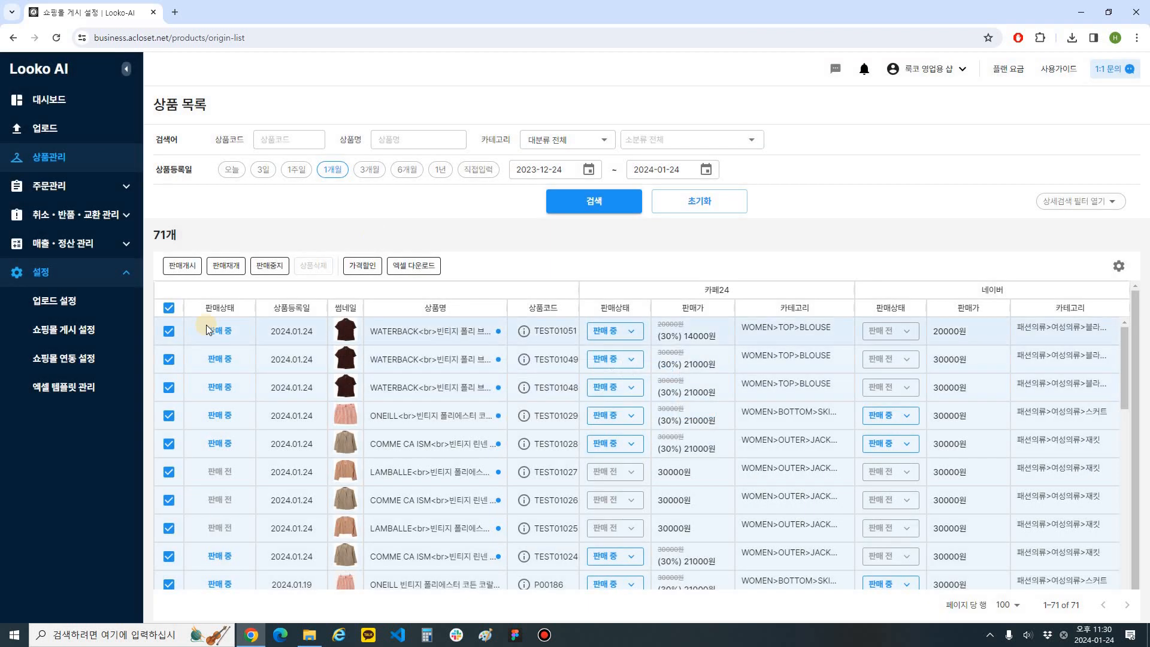
- Add a new order-history (주문내역) download template in the Excel template management and name it 나만의 템플릿
left_click(96, 387)
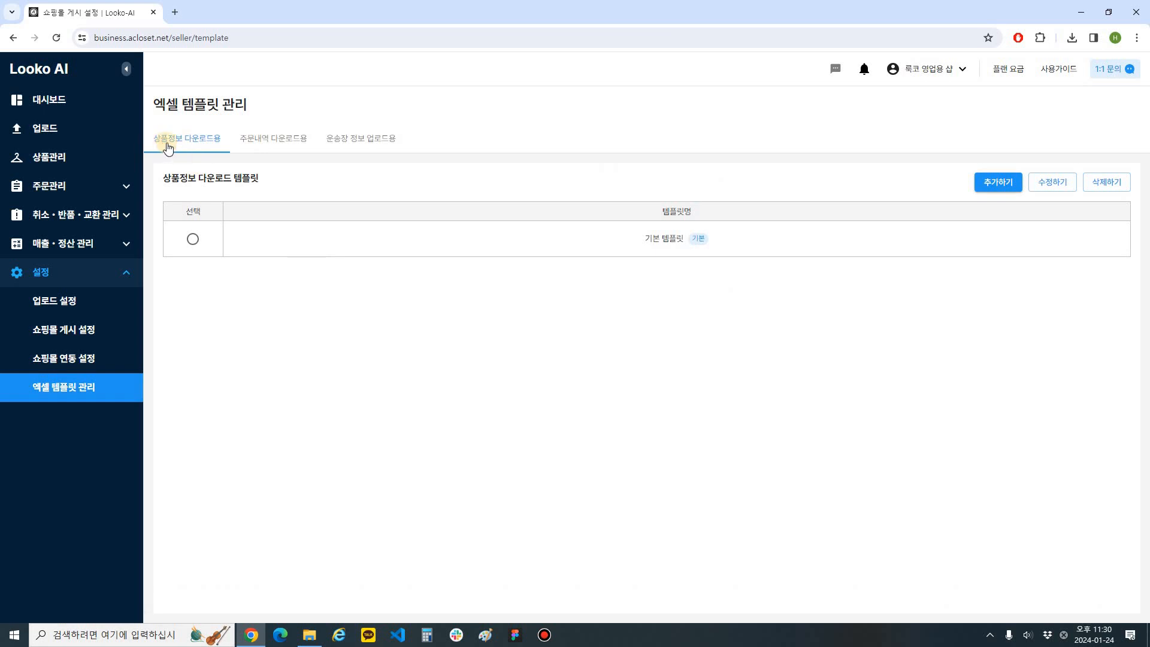
left_click(282, 151)
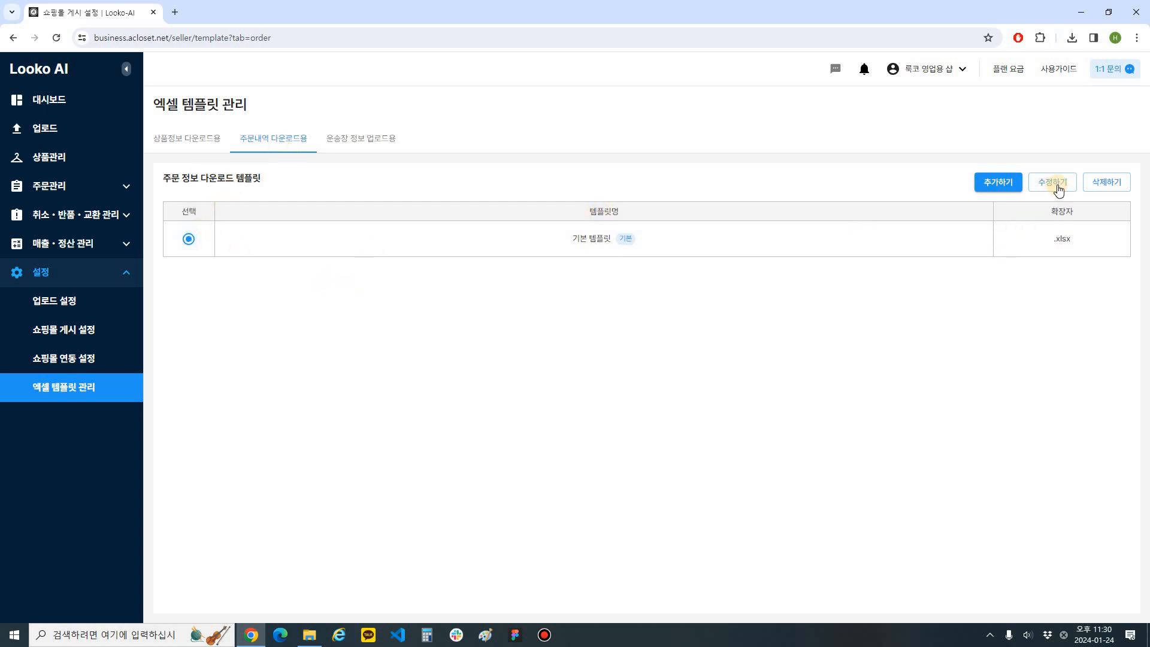
left_click(1009, 188)
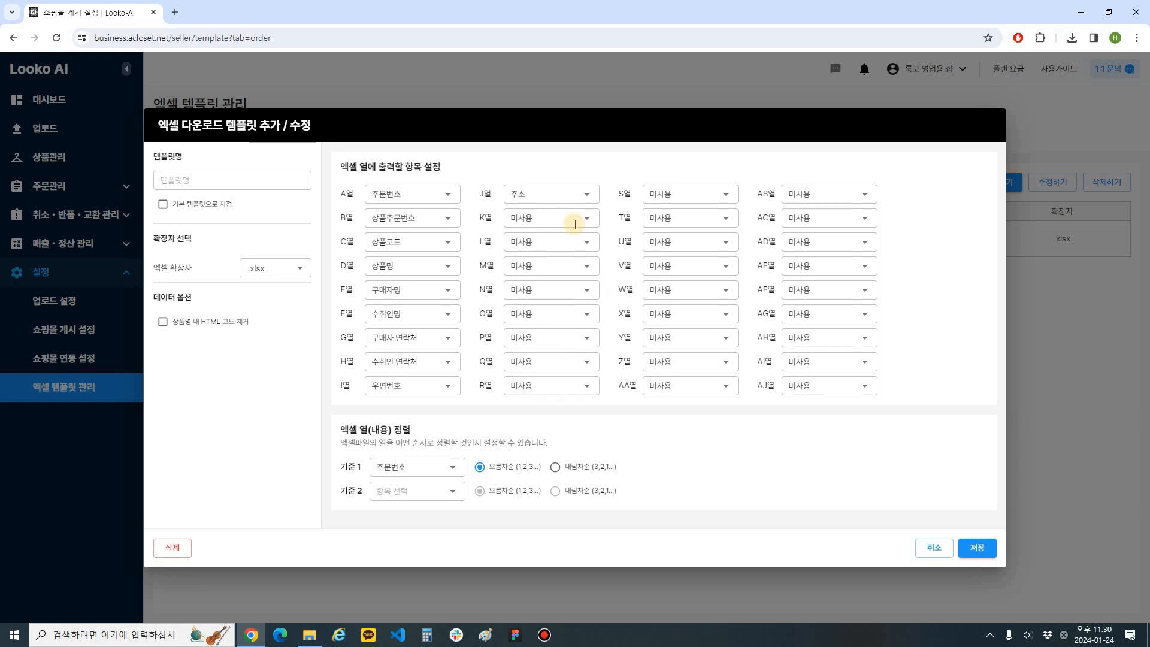
left_click(260, 187)
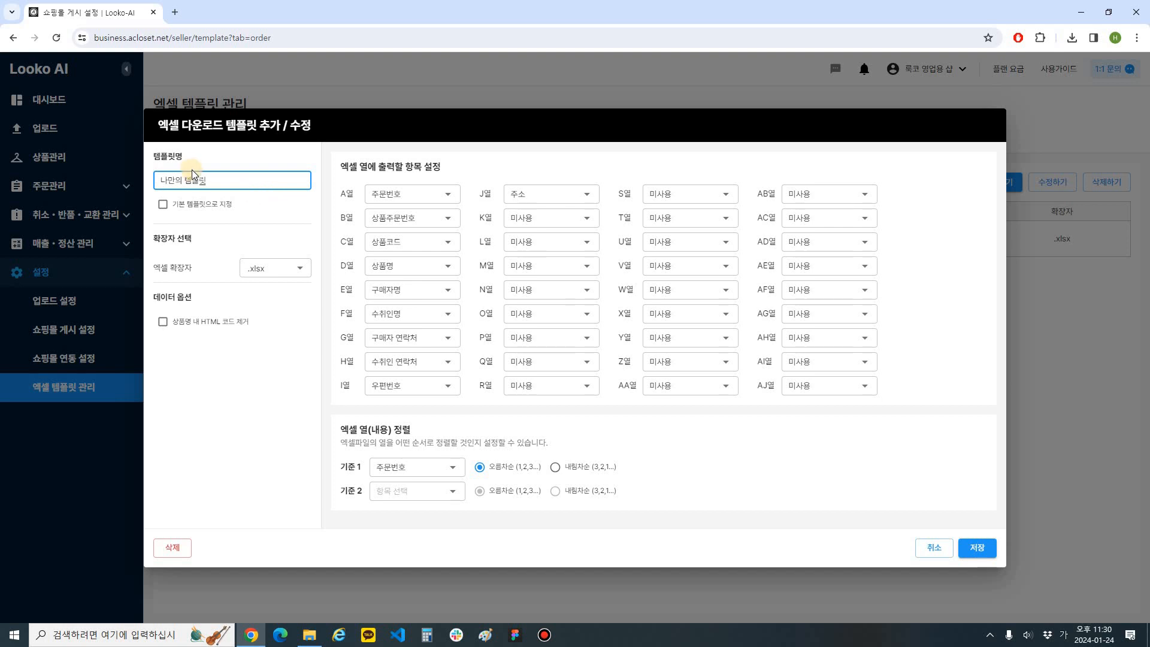
- Leave the new order template not designated as the default and choose .xlsx as its Excel extension
left_click(165, 392)
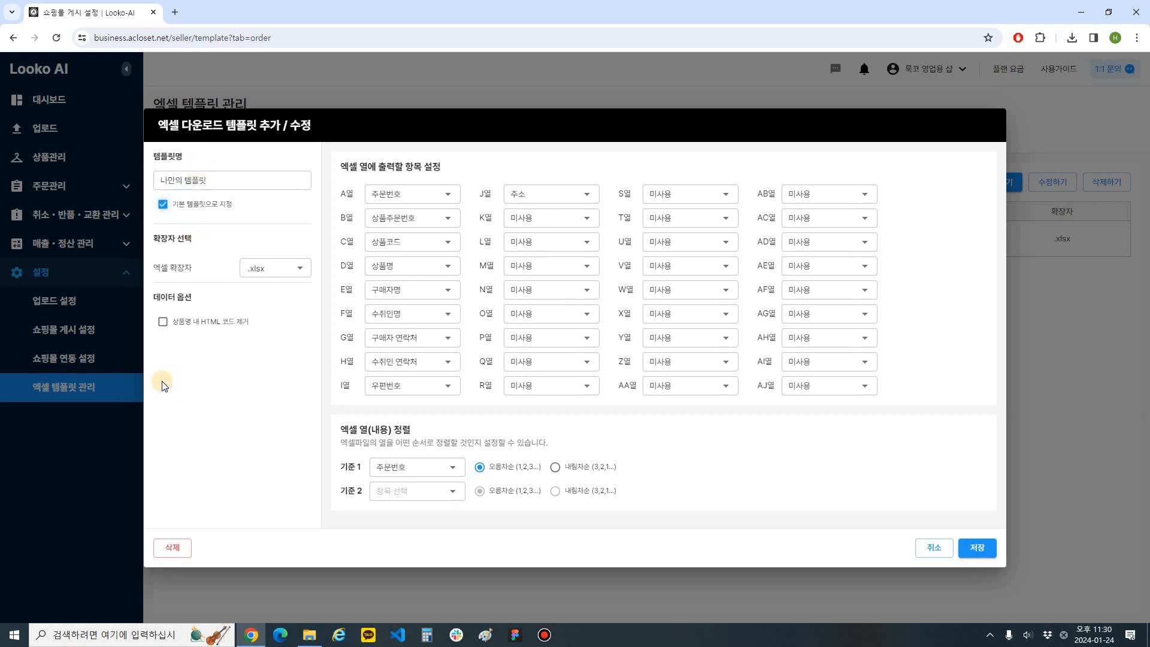
left_click(174, 205)
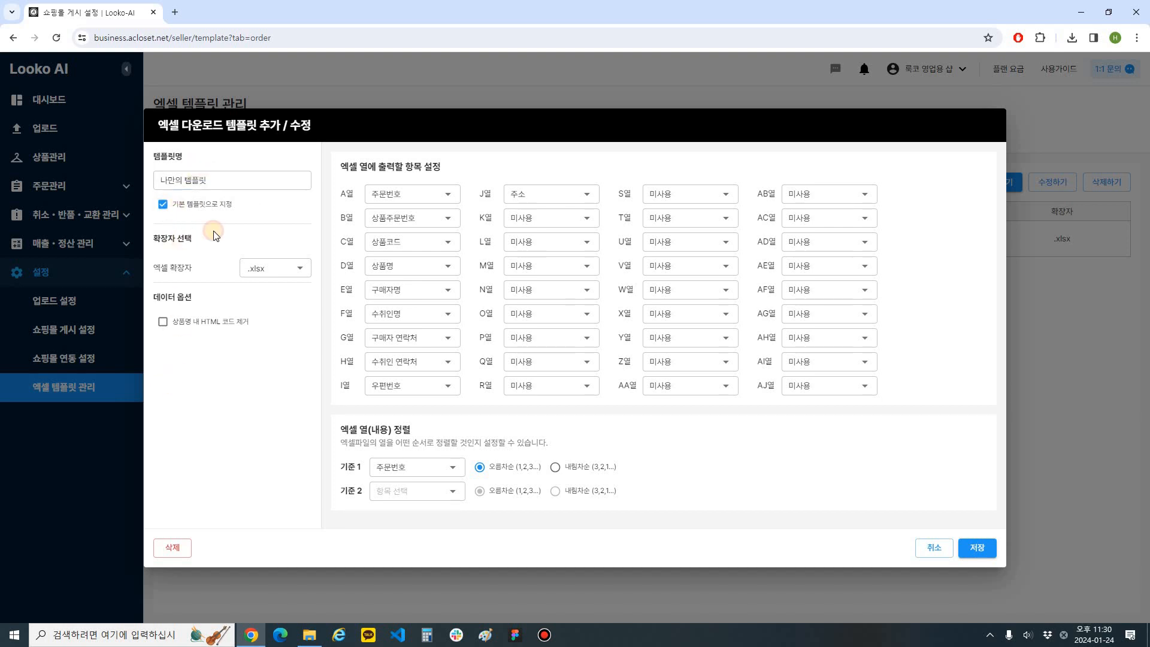
left_click(295, 270)
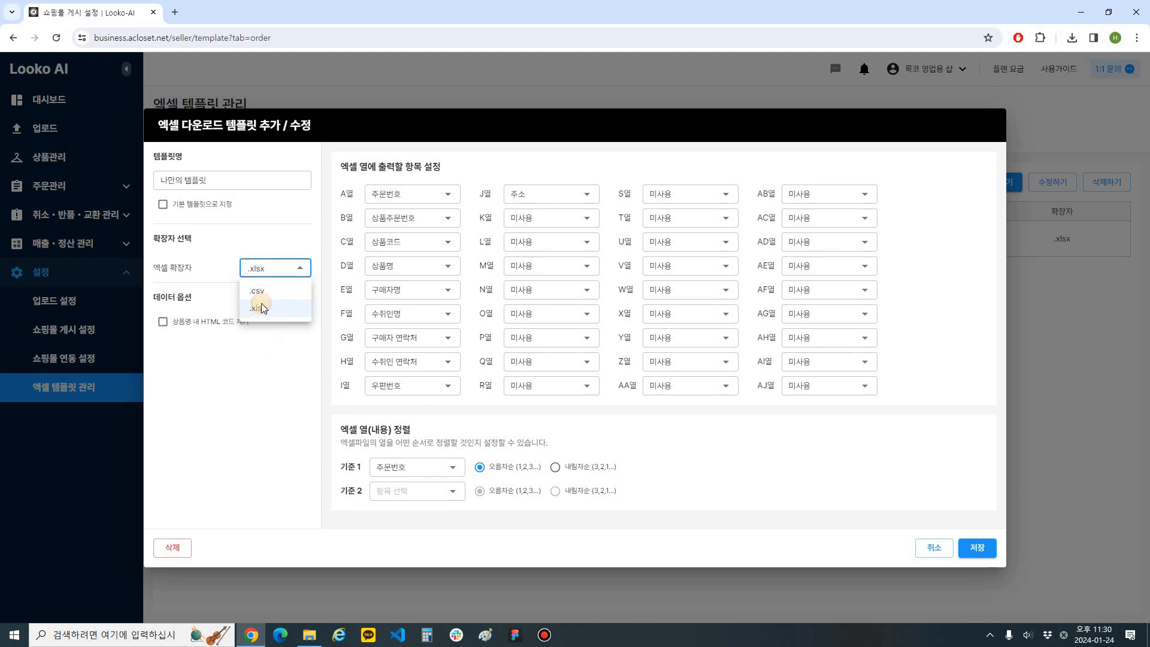
left_click(261, 307)
left_click(278, 270)
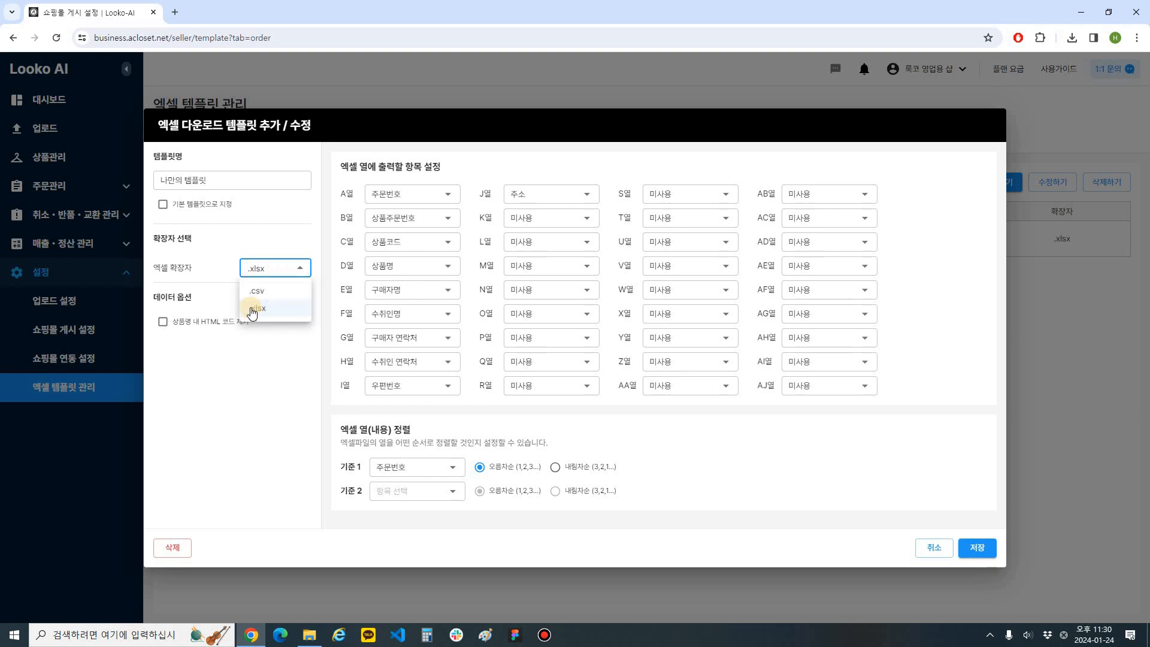
left_click(268, 352)
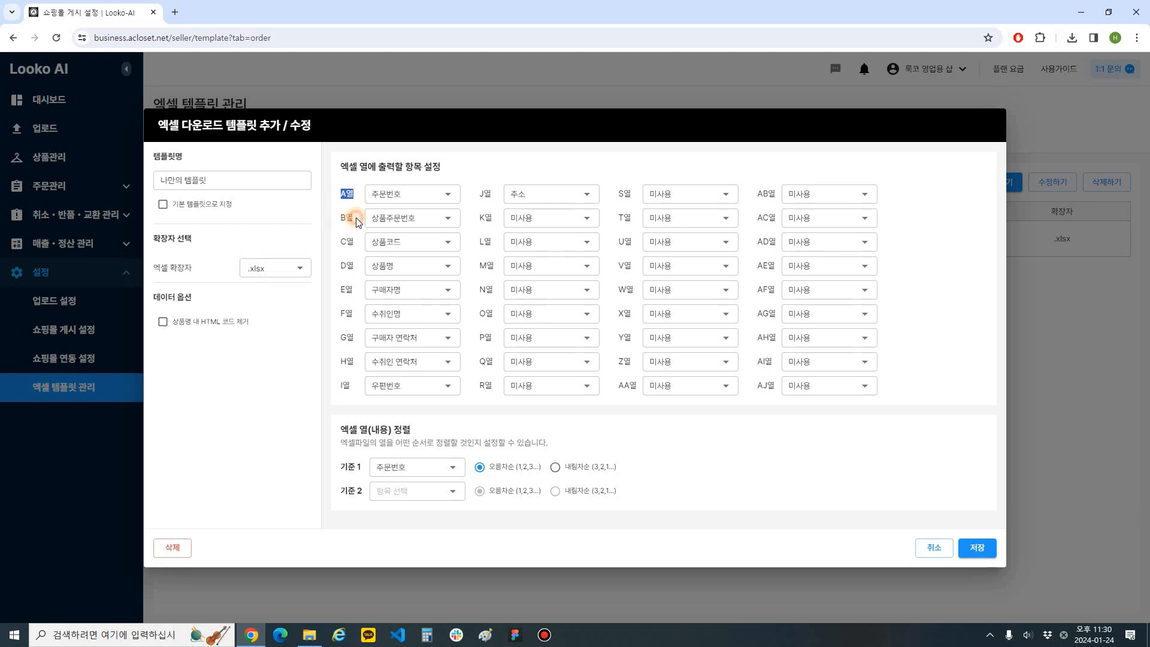
- Check which order items are available for output in column A of the template
left_click(388, 194)
scroll(408, 257, "down", 3)
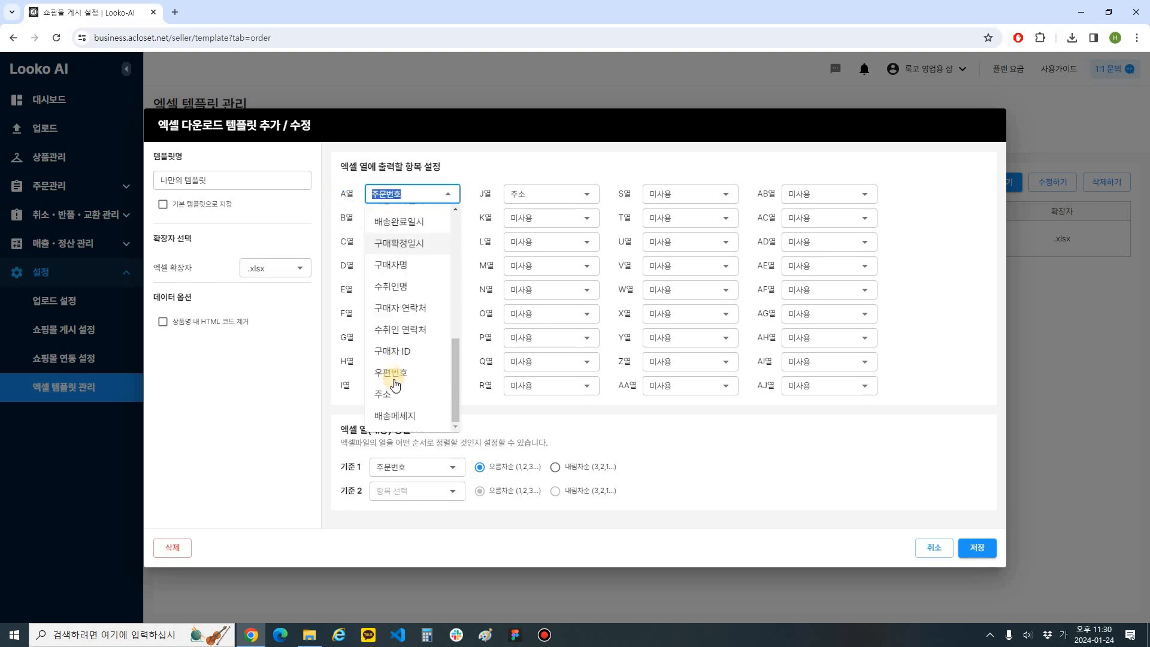
scroll(420, 264, "up", 3)
left_click(432, 197)
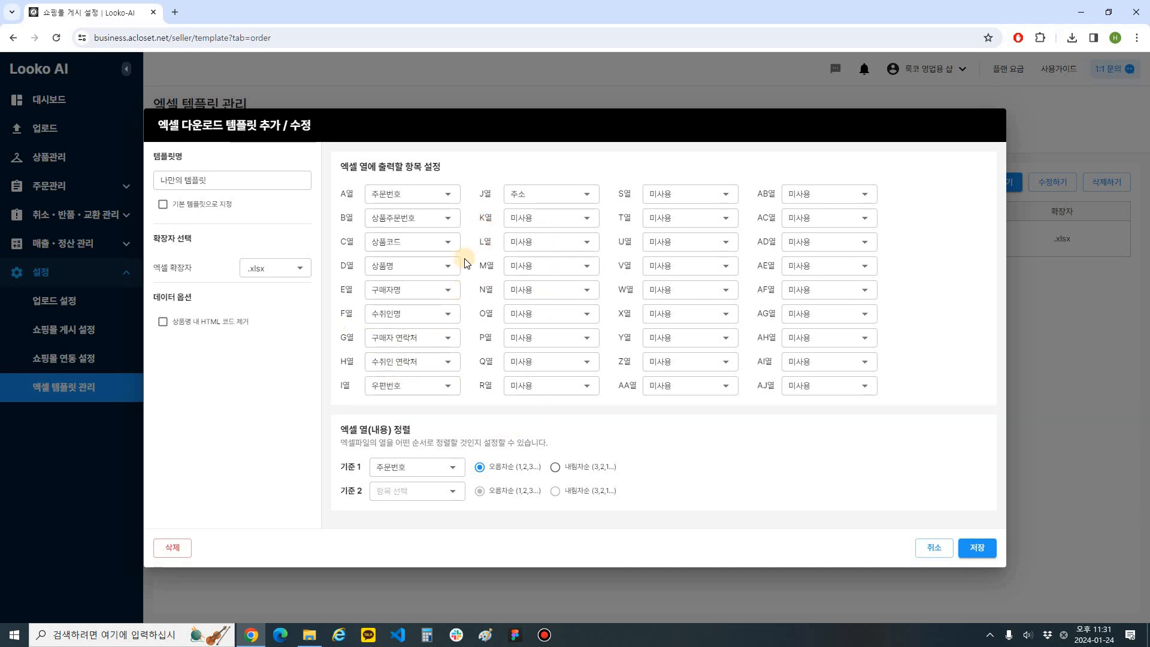
- Set the output item of column L to 직접입력 (direct input)
left_click(542, 218)
left_click(540, 244)
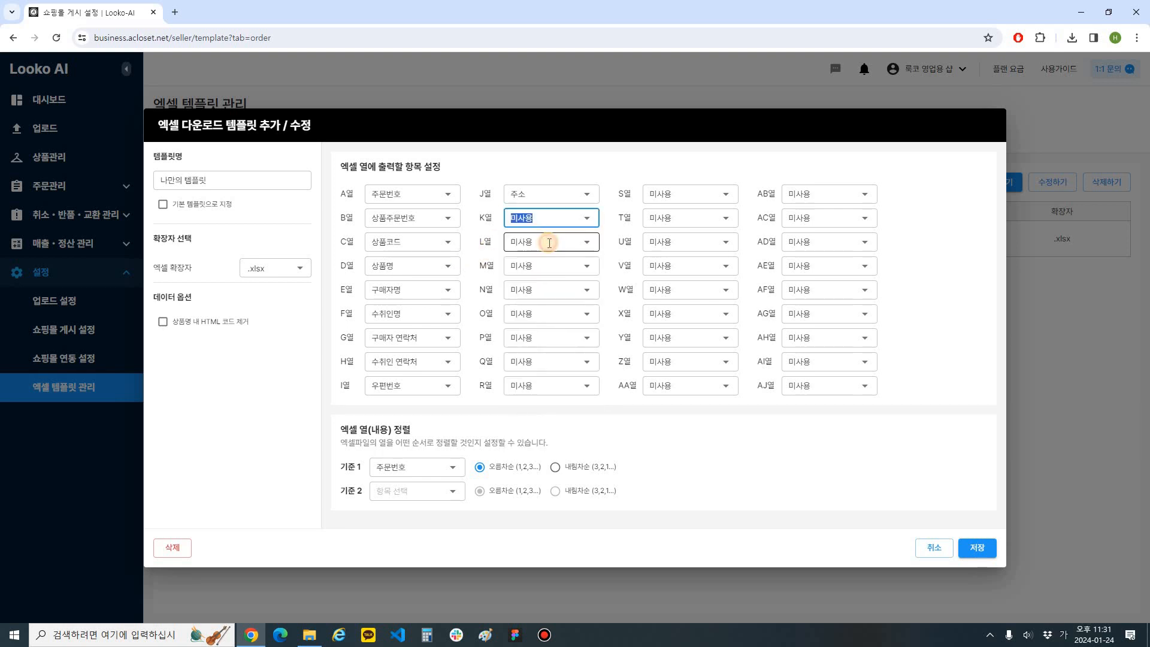
left_click(543, 242)
left_click(550, 286)
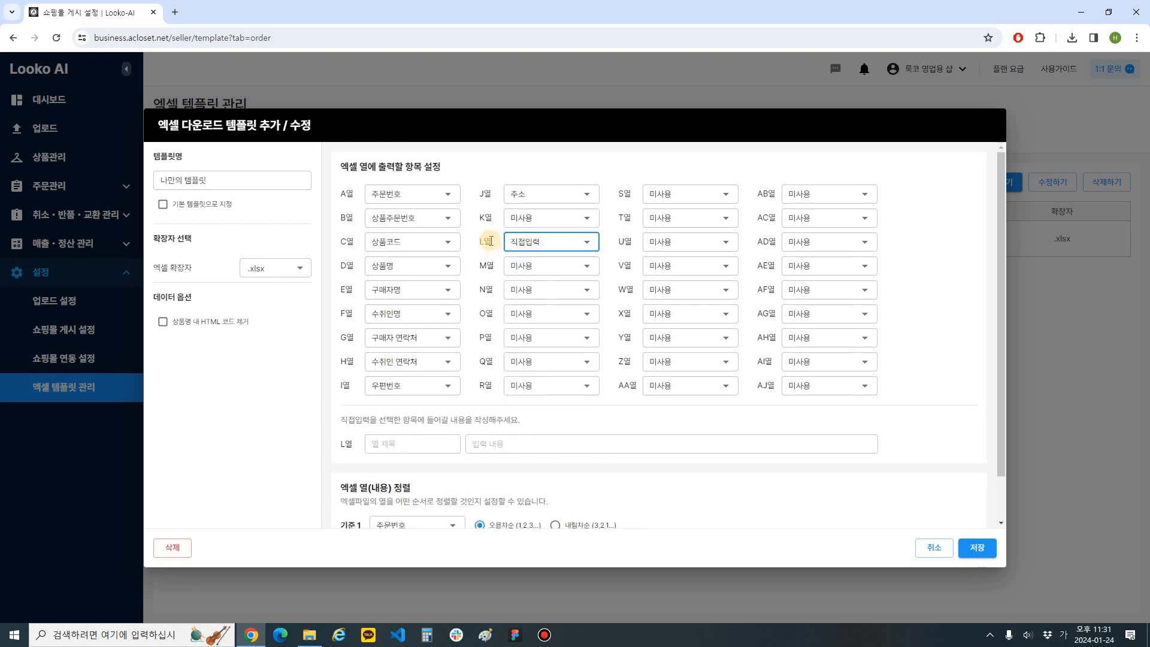
- Give the direct-input column L the title 수량 and the content 1
left_click(402, 447)
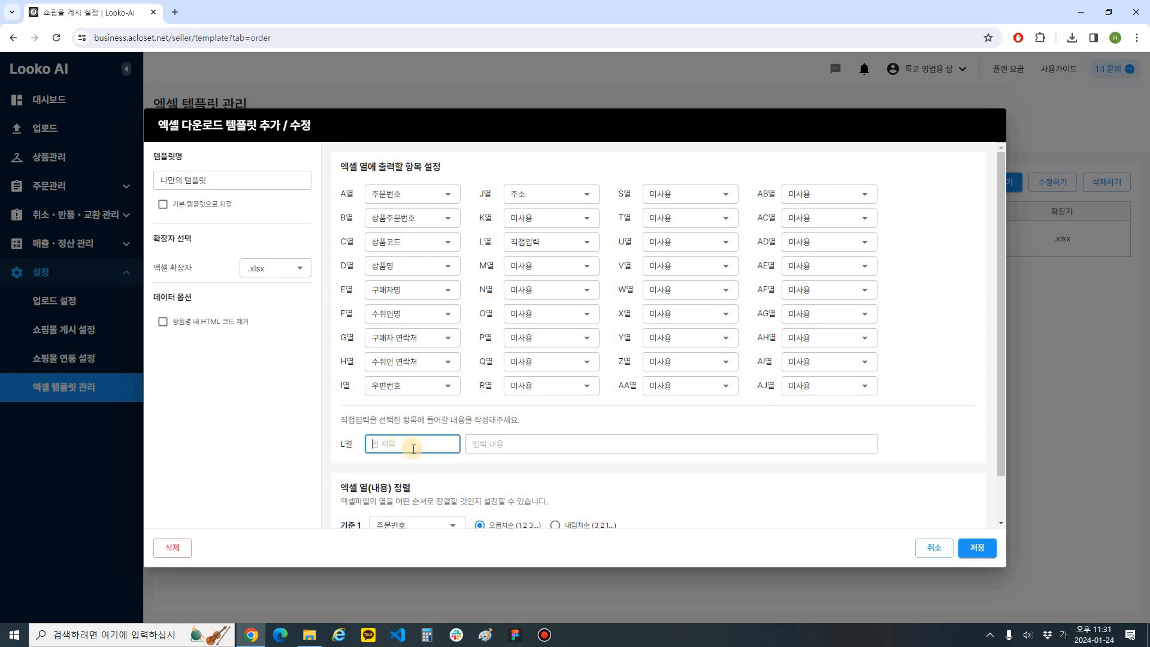
type("수량")
key("Tab")
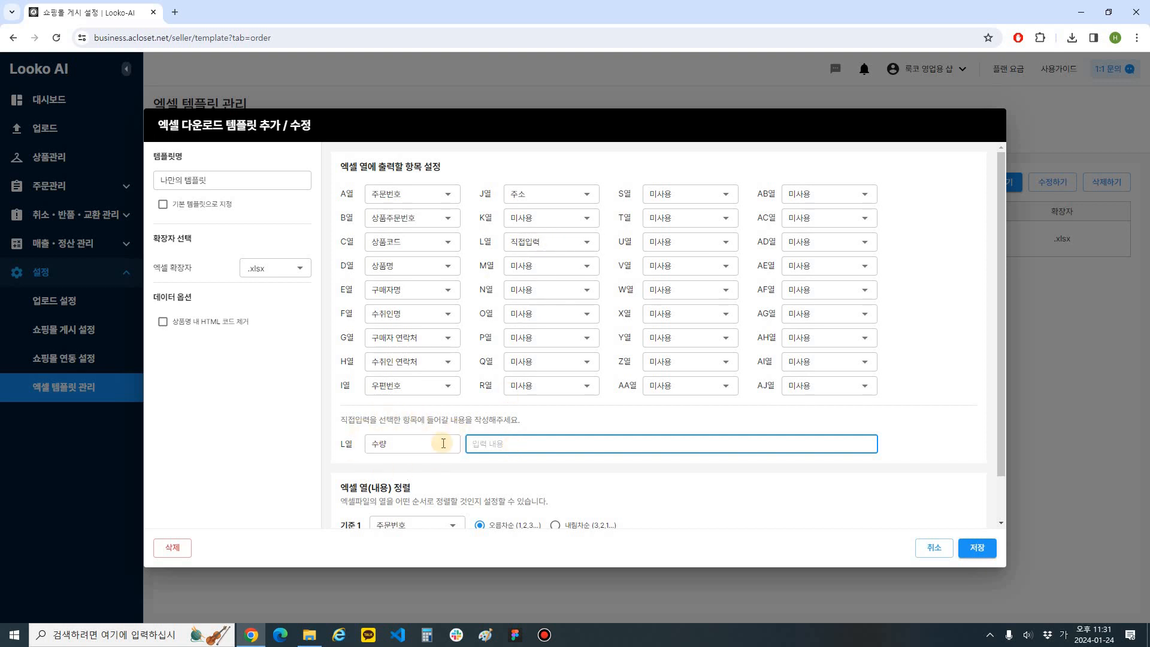
left_click(376, 445)
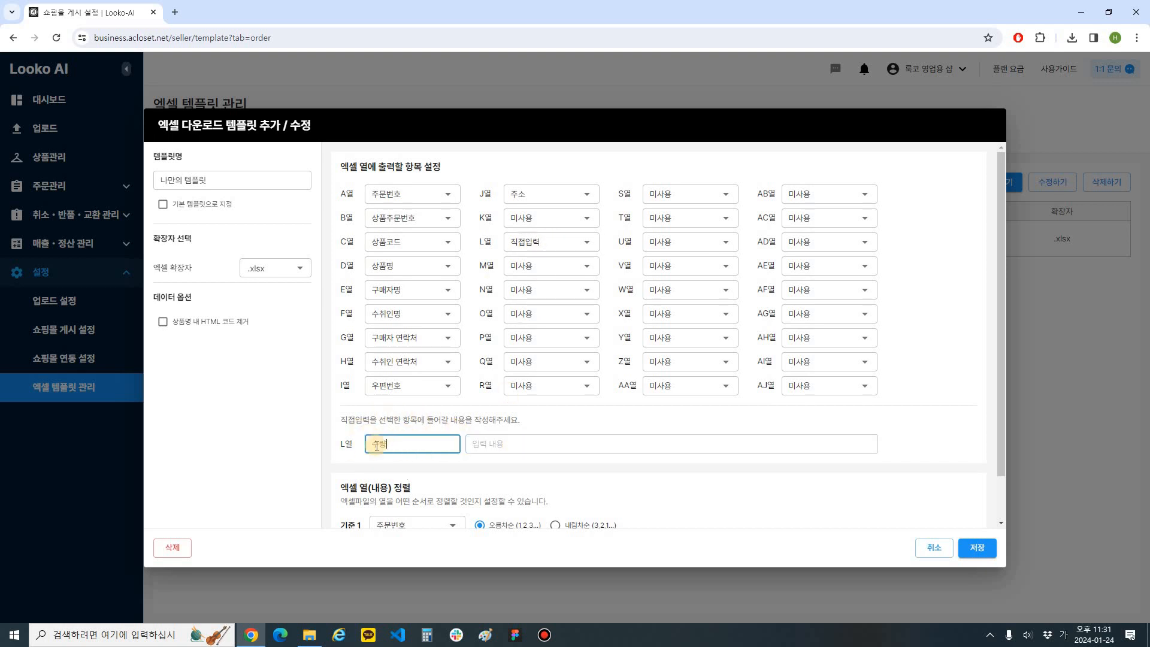
left_click(505, 444)
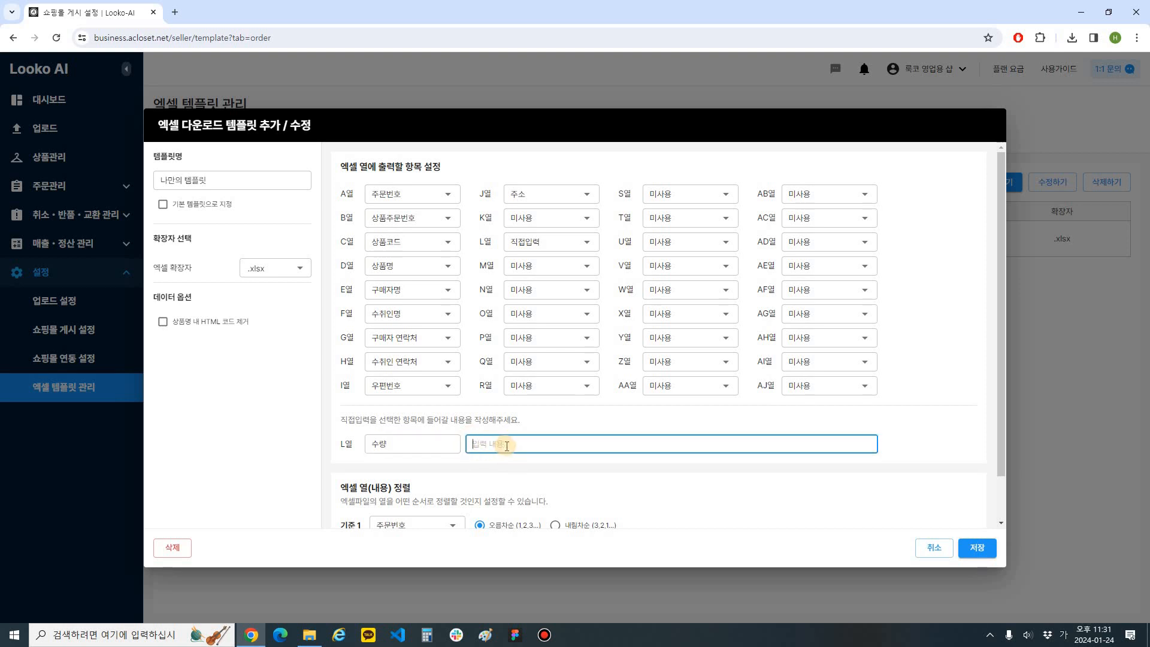
left_click(390, 445)
left_click(474, 447)
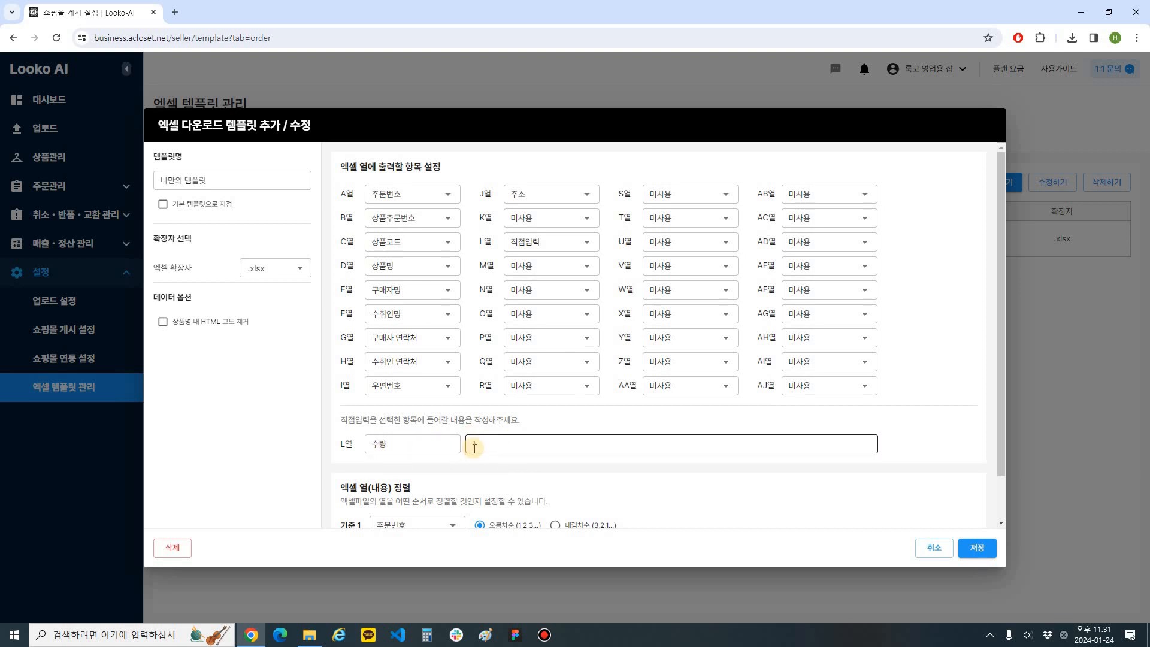
type("1")
left_click(477, 242)
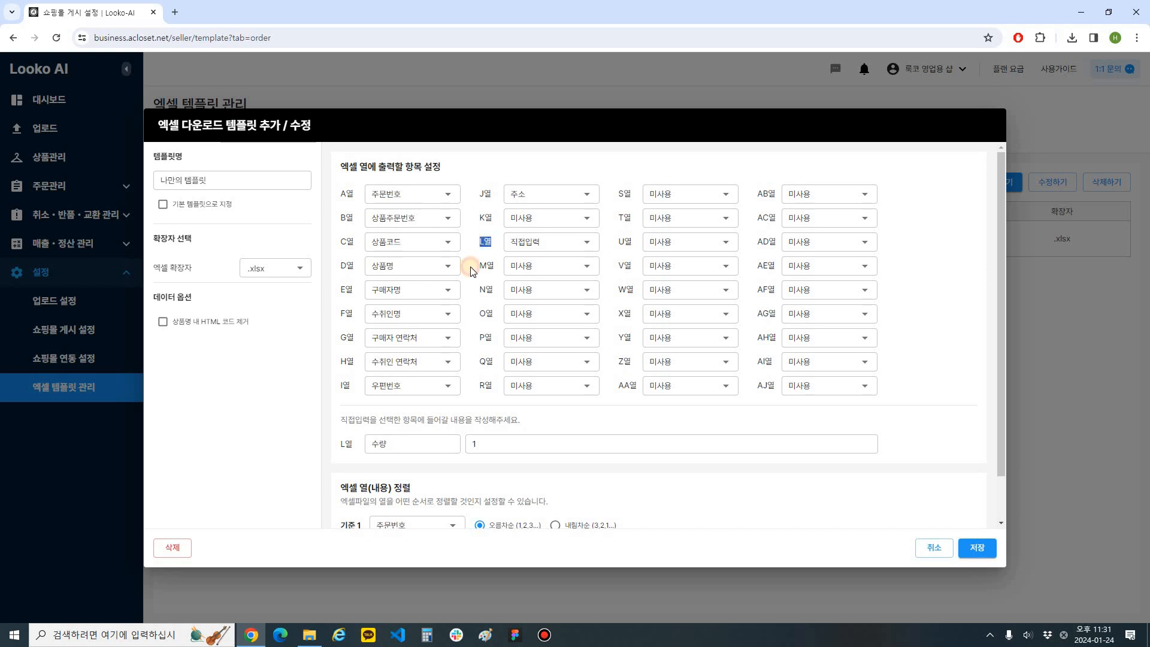
left_click(378, 443)
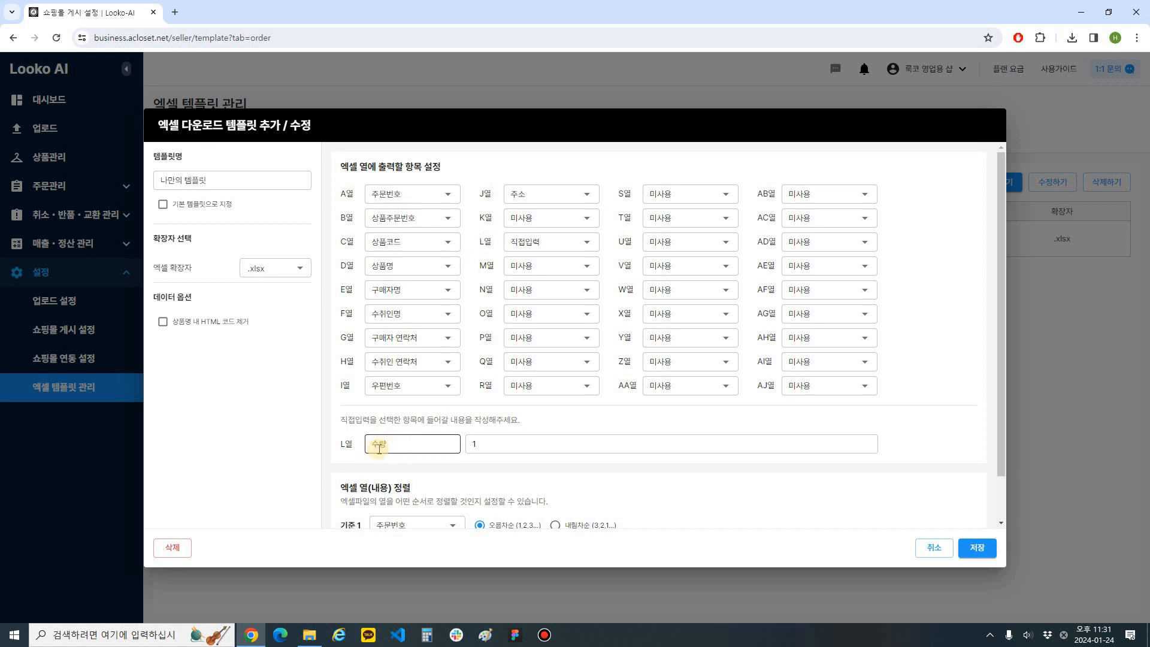
left_click(503, 443)
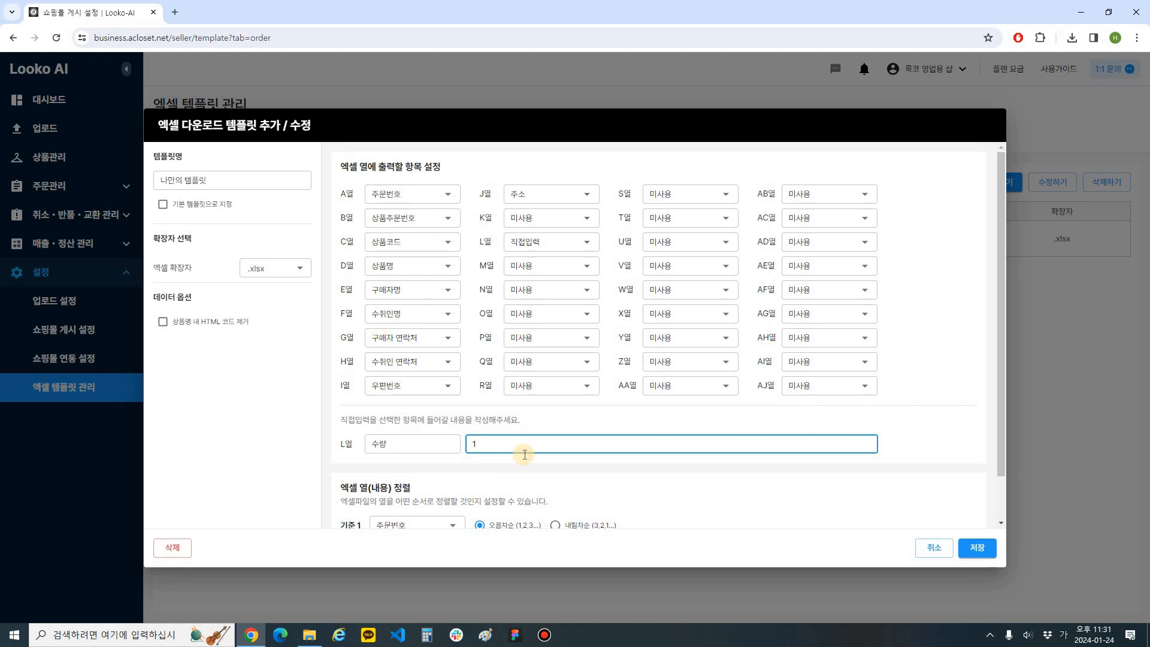
- In the row sorting settings, keep 기준 1 ascending (오름차순) and set 기준 2 to 상품주문번호
scroll(524, 456, "down", 1)
left_click(433, 461)
triple_click(422, 439)
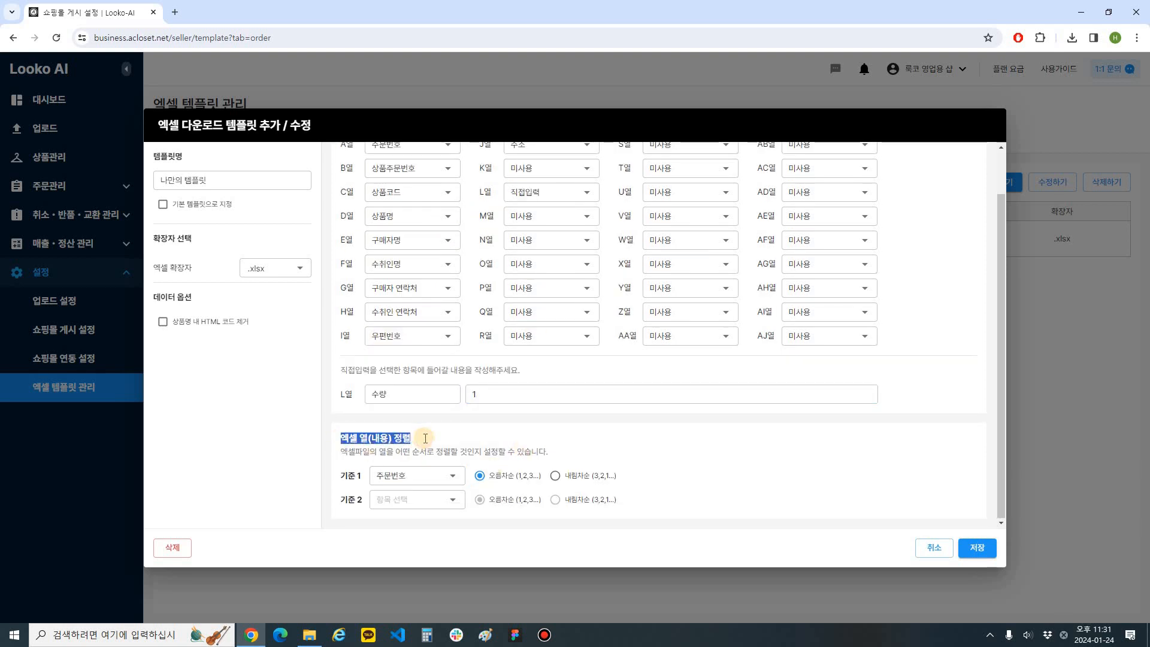
left_click(433, 430)
scroll(459, 399, "up", 1)
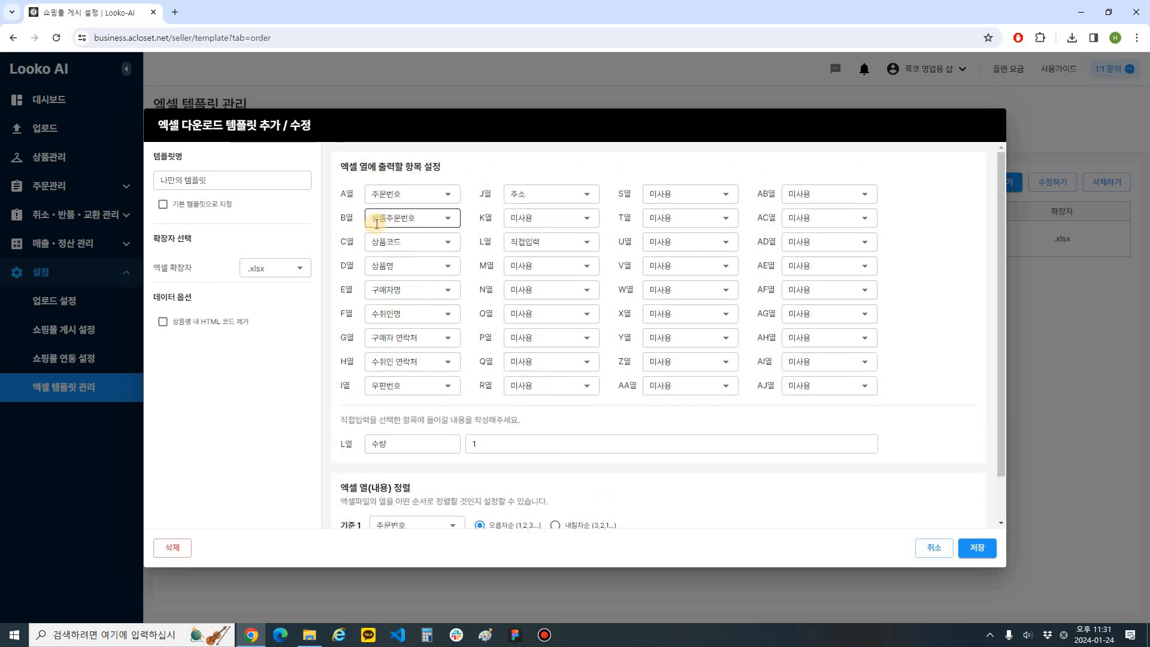
scroll(491, 371, "down", 1)
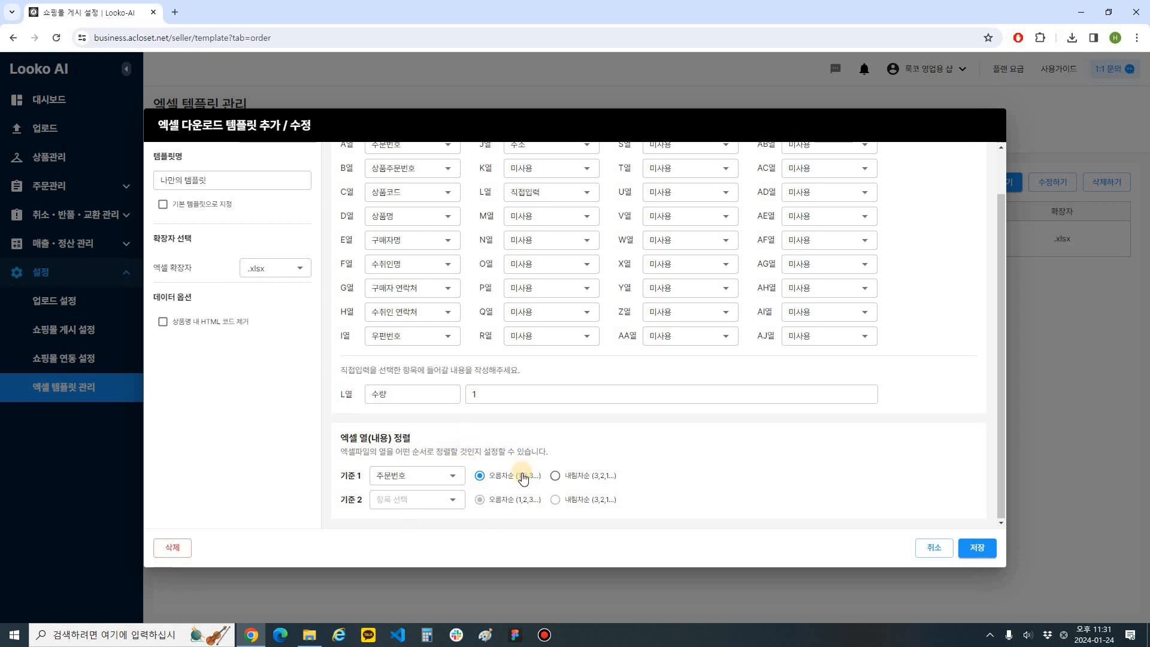
left_click_drag(334, 475, 357, 476)
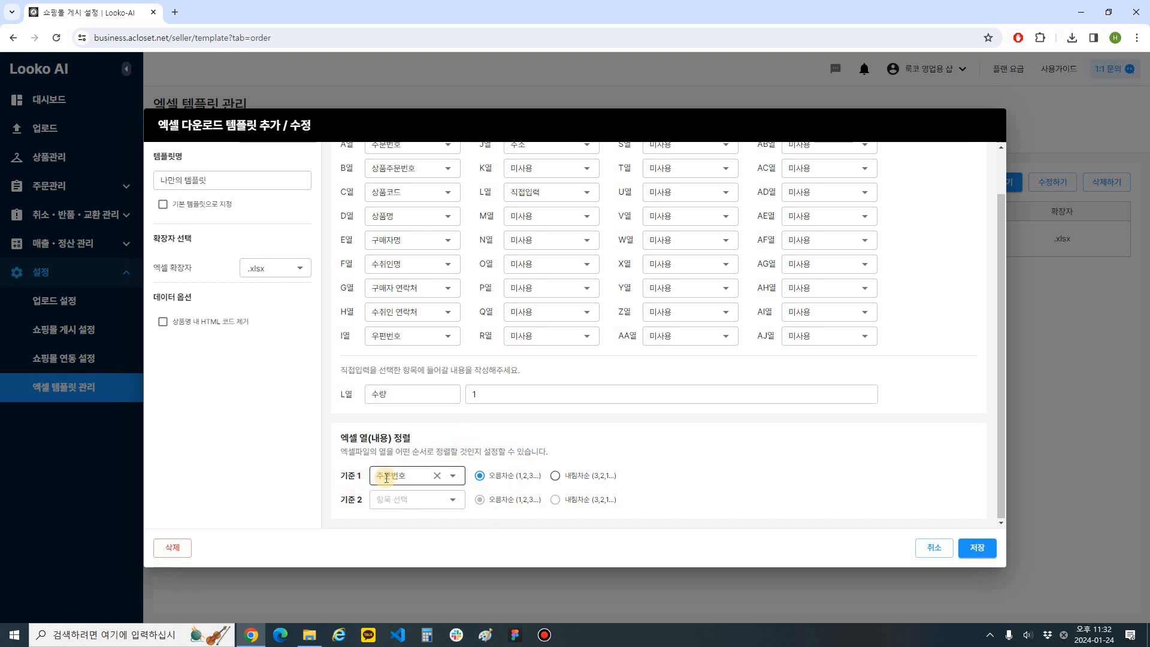
left_click(501, 477)
left_click(401, 501)
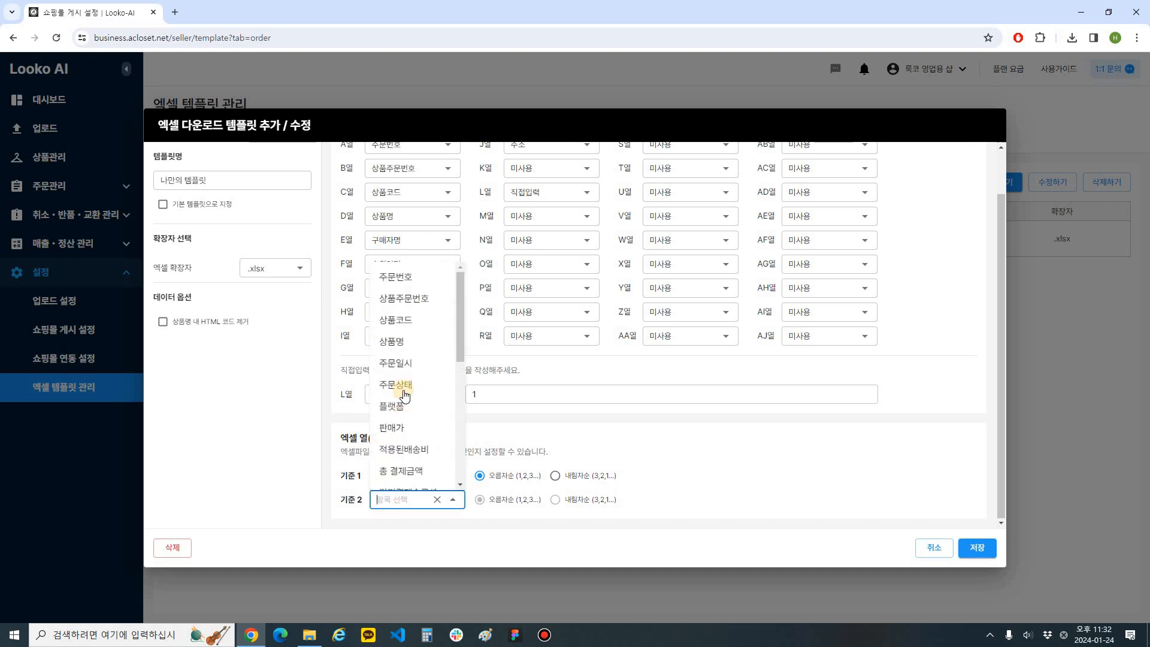
left_click(415, 300)
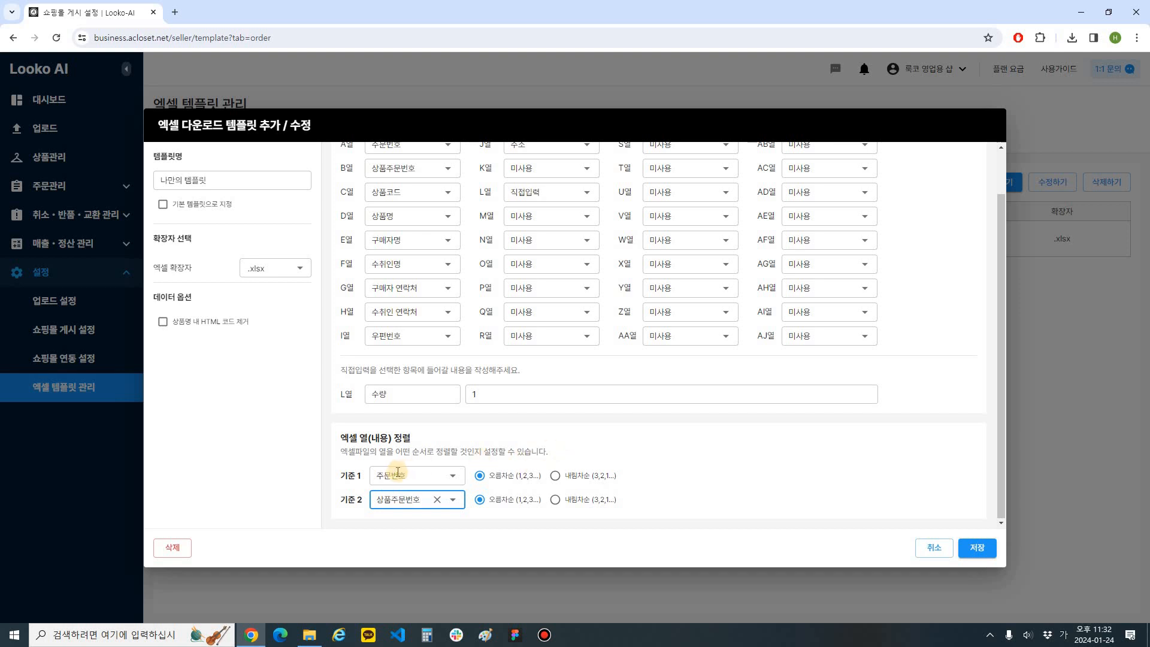
- Review the two sort criteria and save the new order-history template
left_click_drag(561, 477, 652, 475)
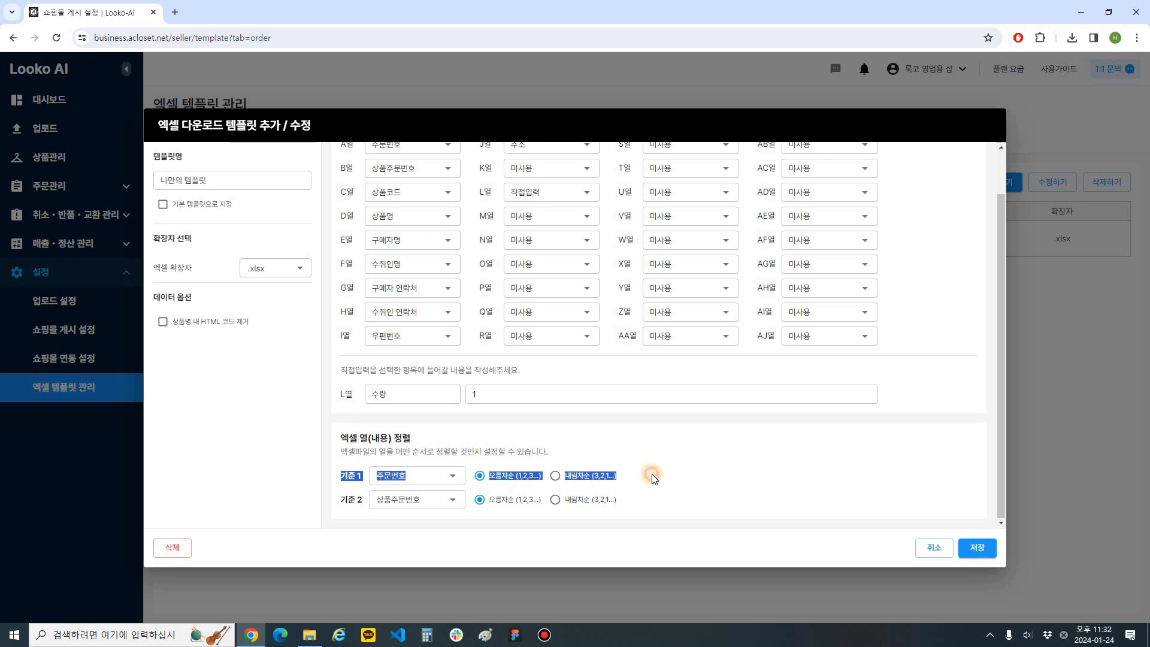
left_click(652, 475)
left_click_drag(338, 476, 397, 478)
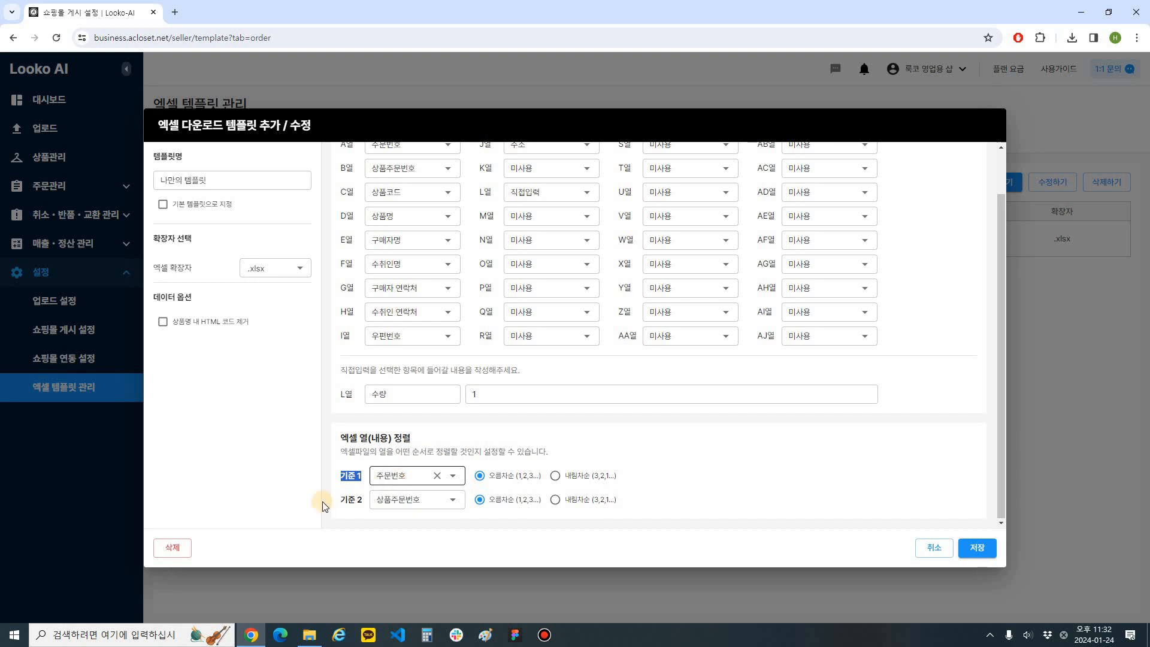
left_click_drag(339, 500, 360, 516)
left_click(360, 514)
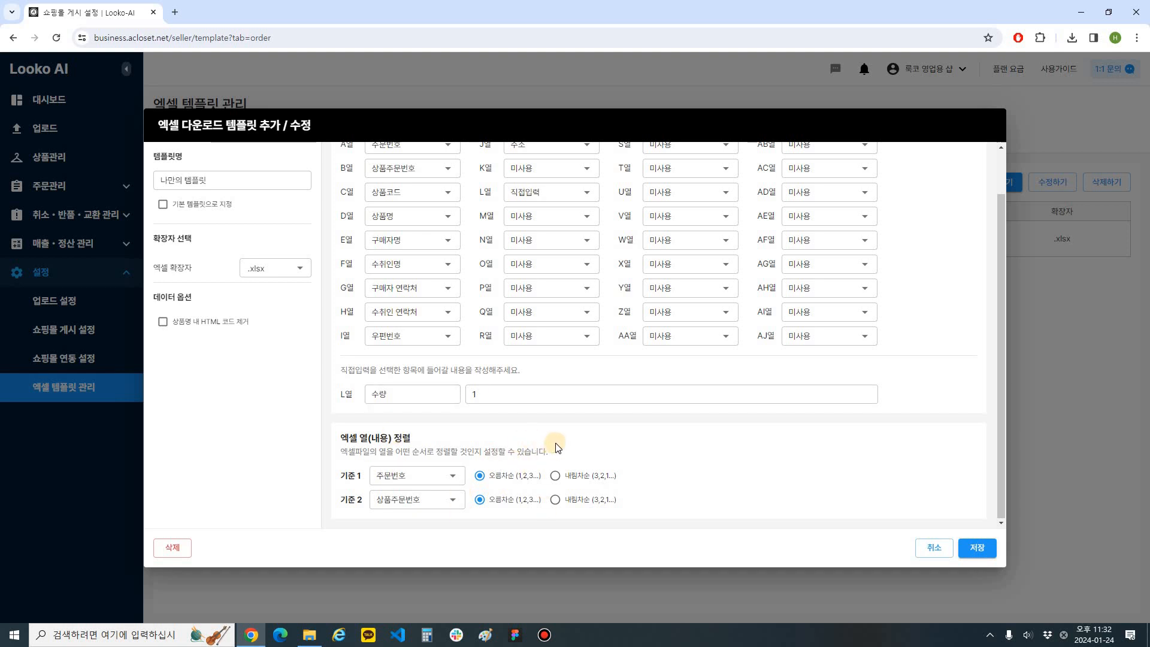
left_click(613, 442)
left_click(976, 546)
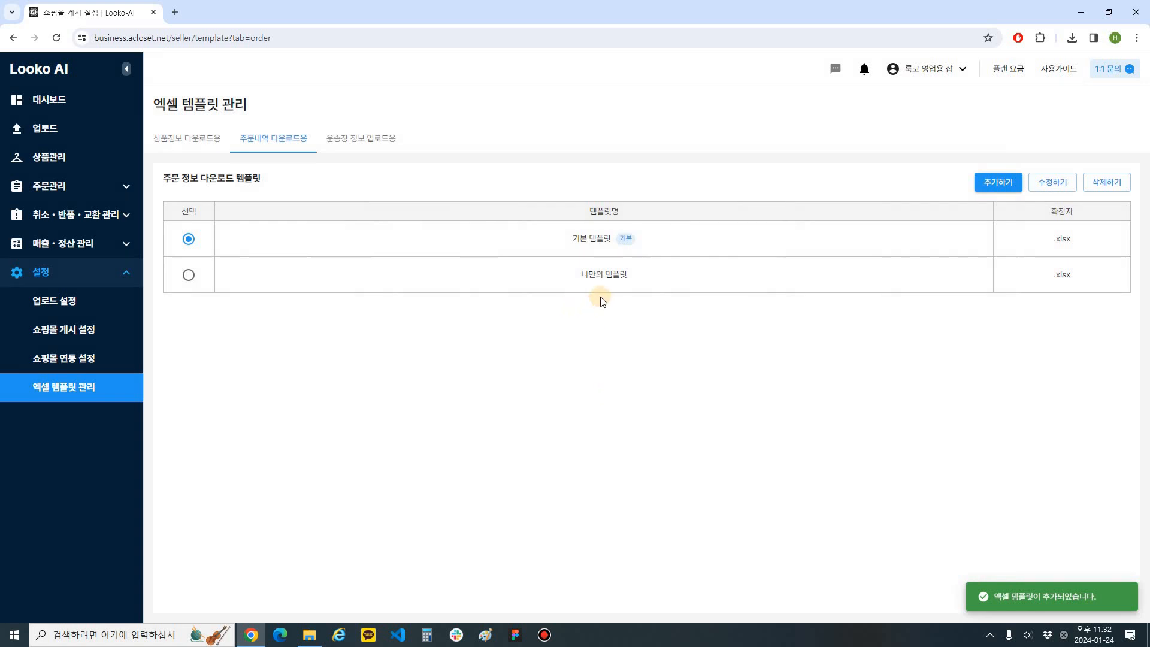
left_click_drag(659, 283, 665, 305)
left_click(668, 309)
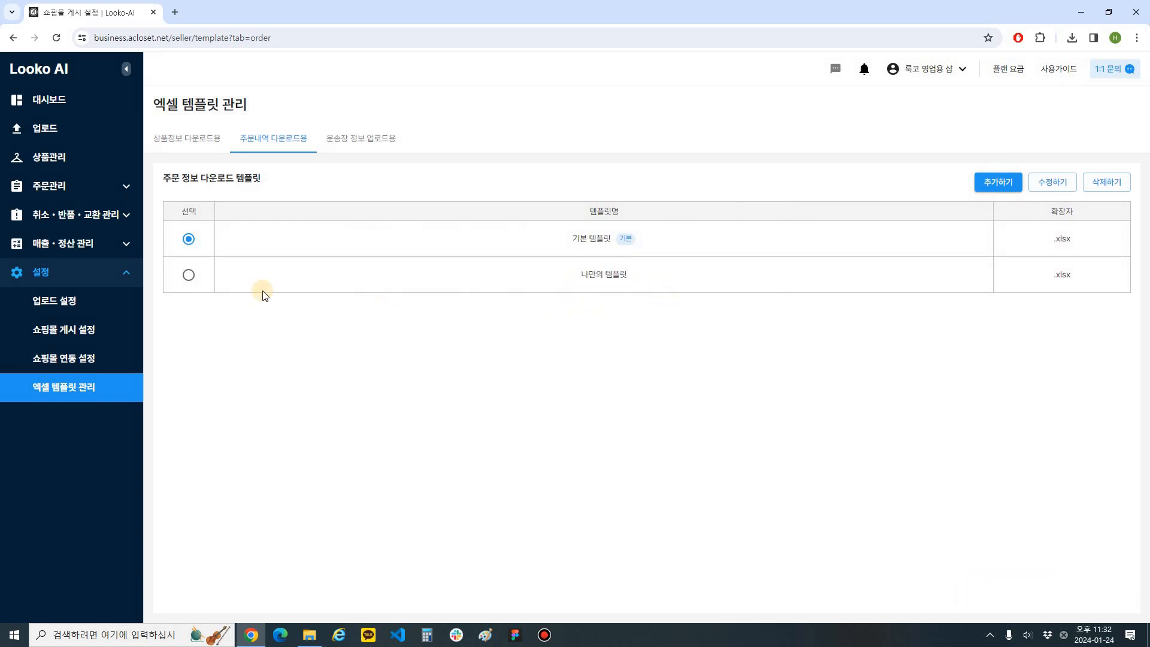
- Open the 주문통합검색 page in order management and locate its Excel download option
left_click(90, 186)
left_click(79, 217)
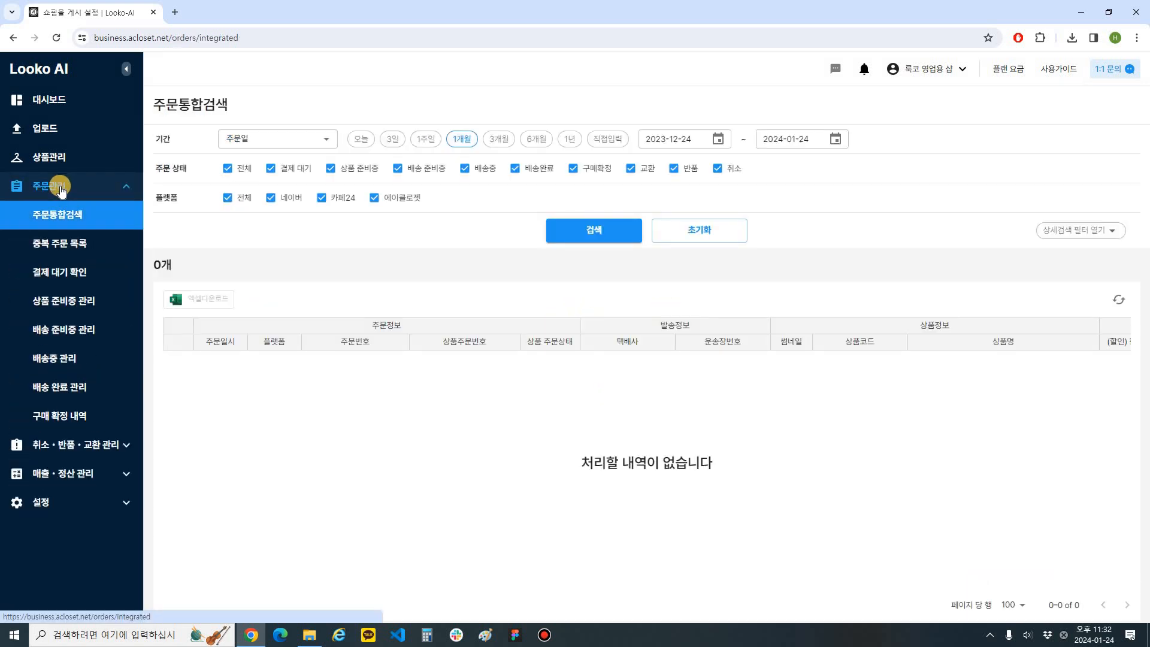
left_click(92, 502)
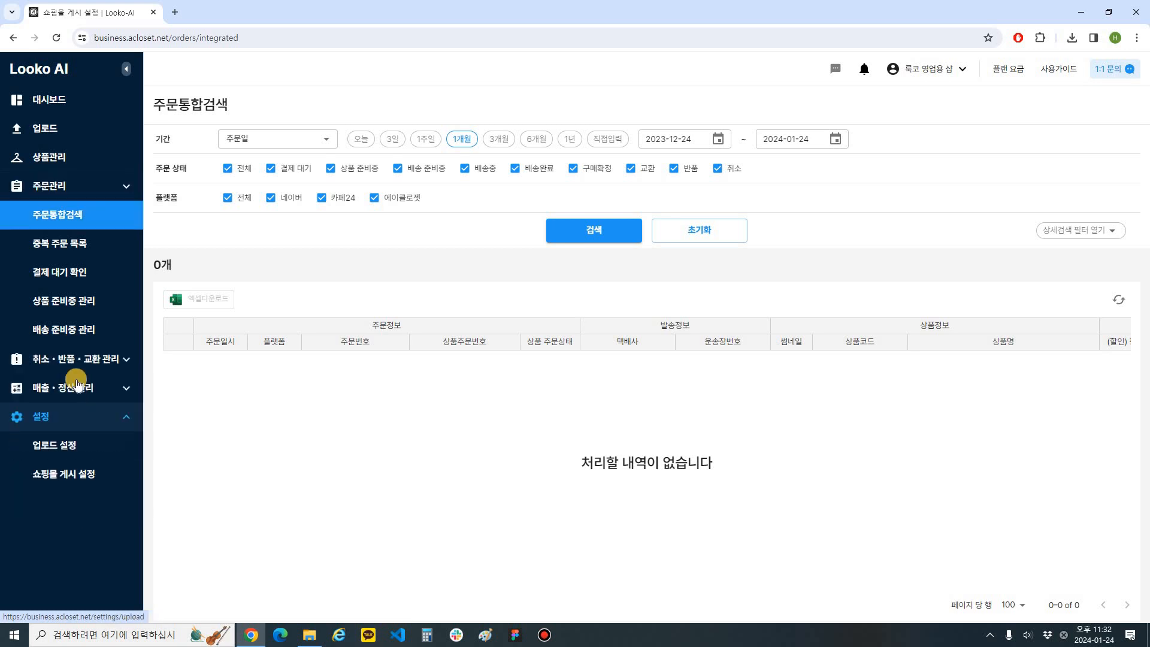
left_click(75, 386)
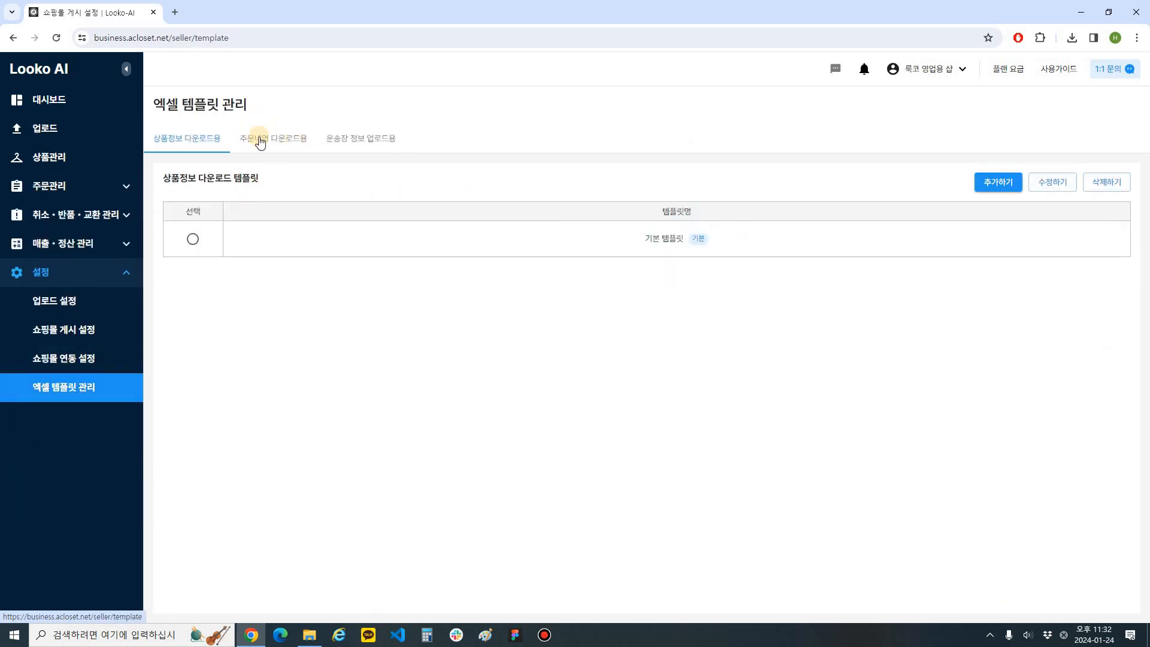
left_click(94, 188)
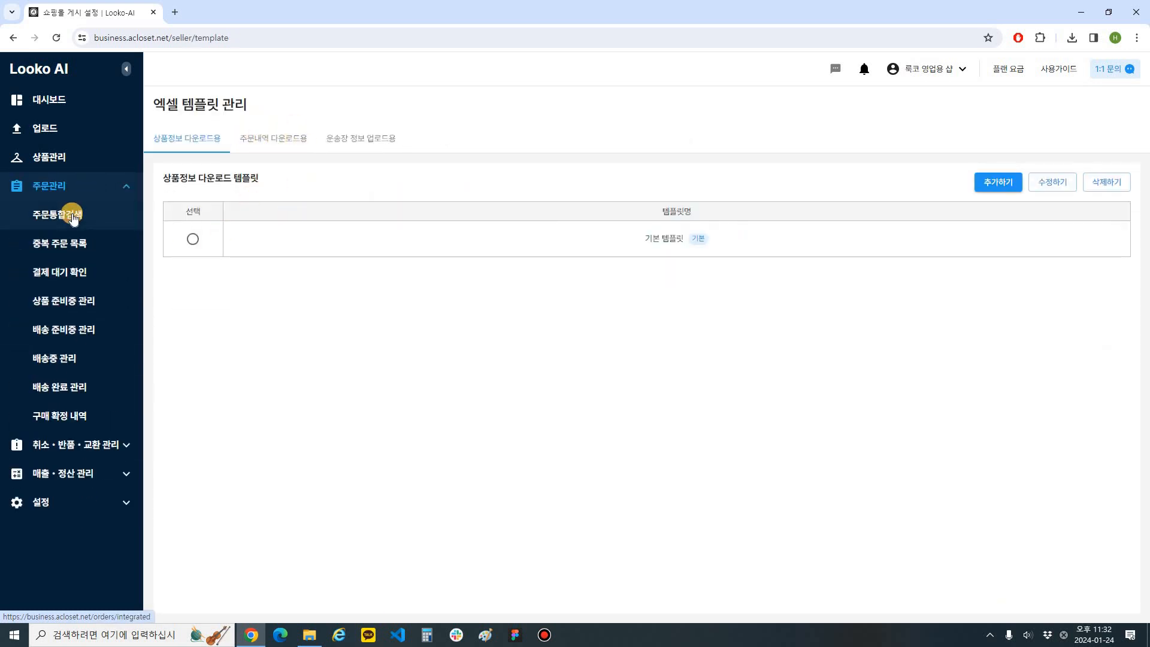
left_click(69, 220)
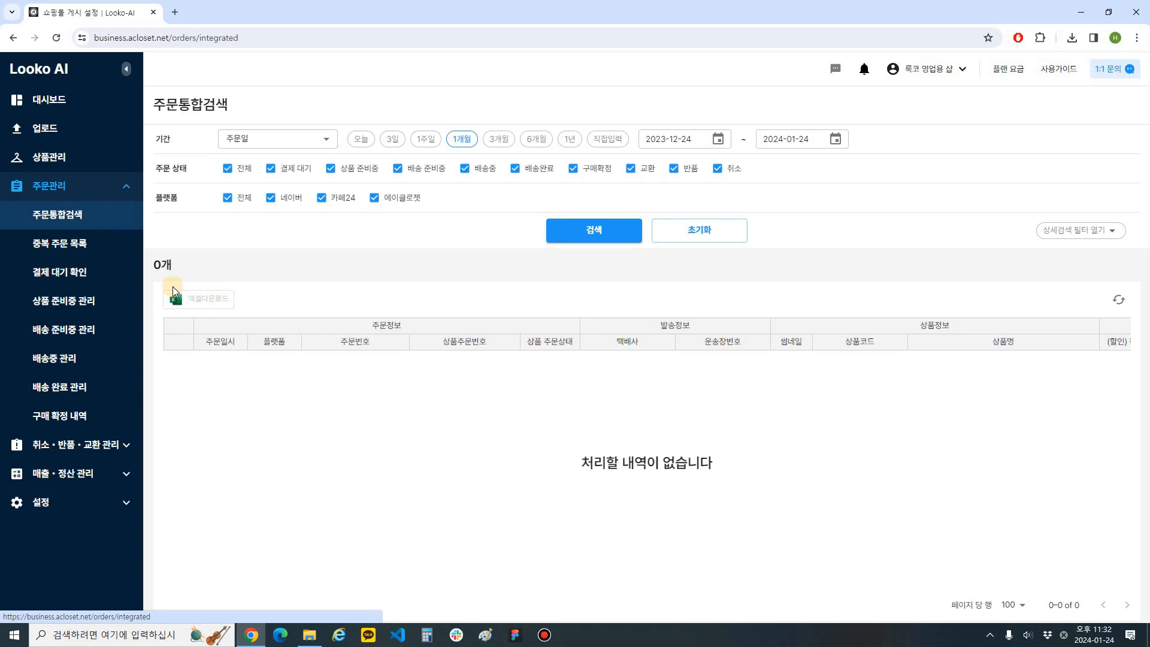
- Look through the 상품 준비중 관리, 배송 준비중 관리 and 배송중 관리 order pages for their Excel download options
left_click(93, 301)
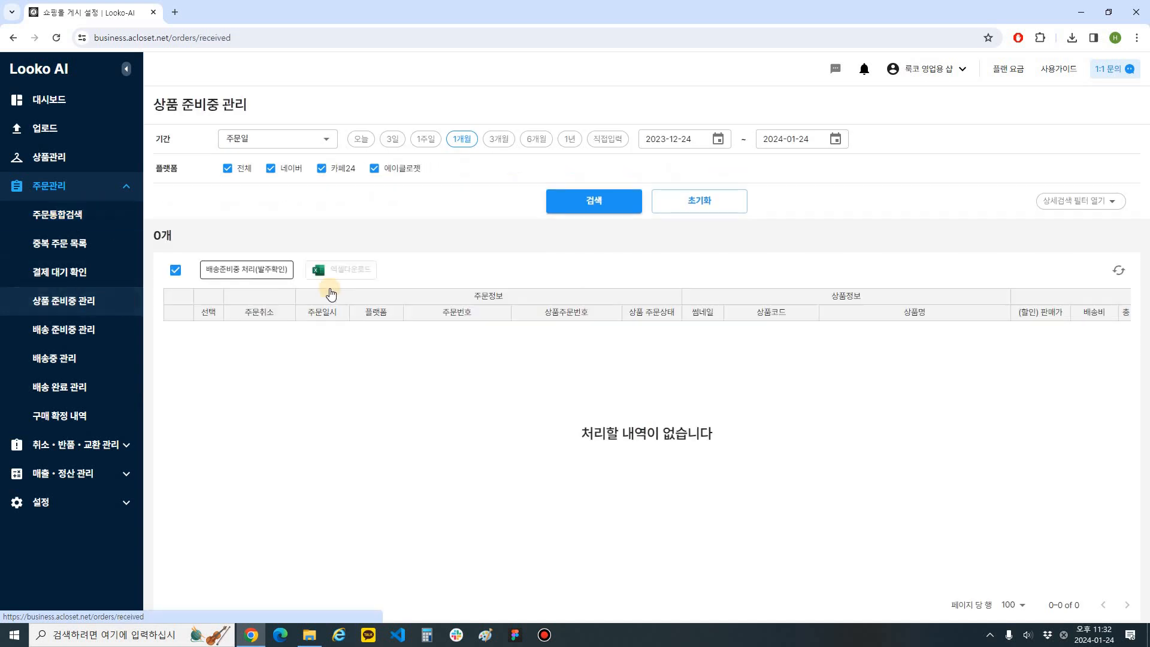
left_click(116, 328)
left_click(103, 358)
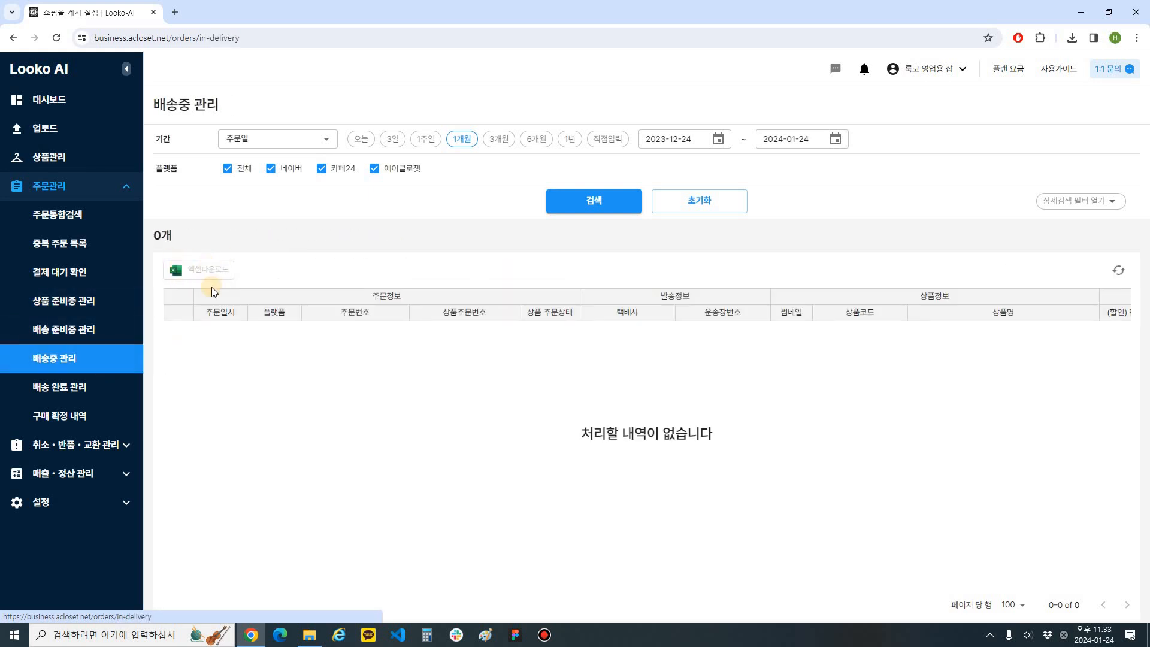
- Return to the 배송 준비중 관리 page and look at its two Excel download options
left_click(75, 339)
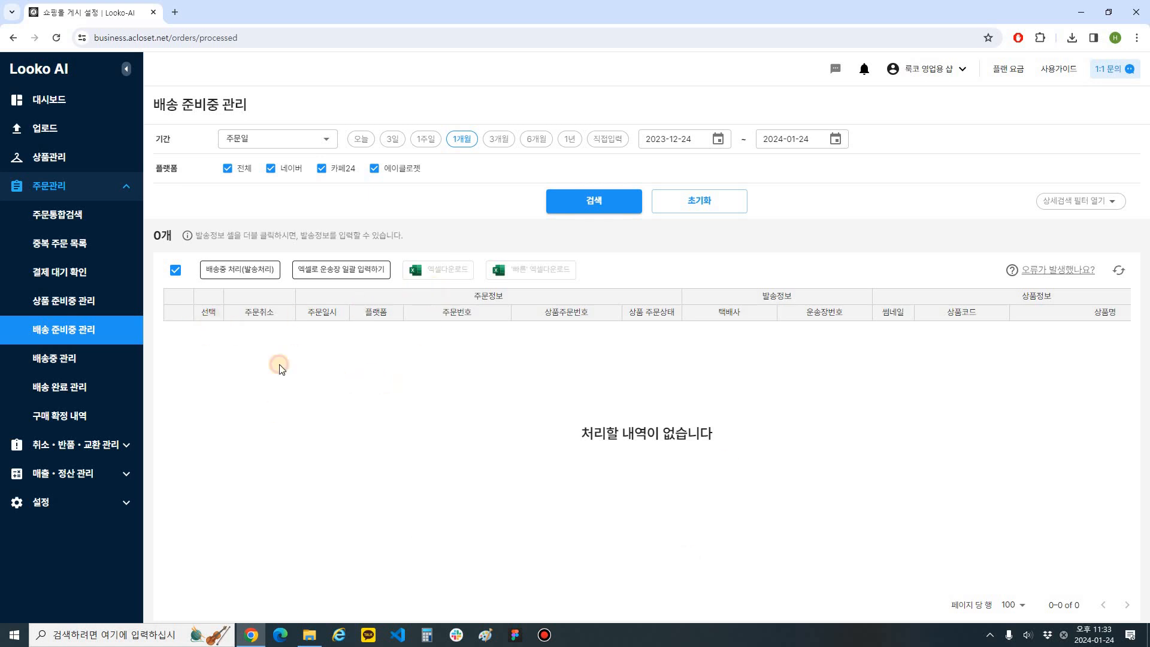
right_click(563, 279)
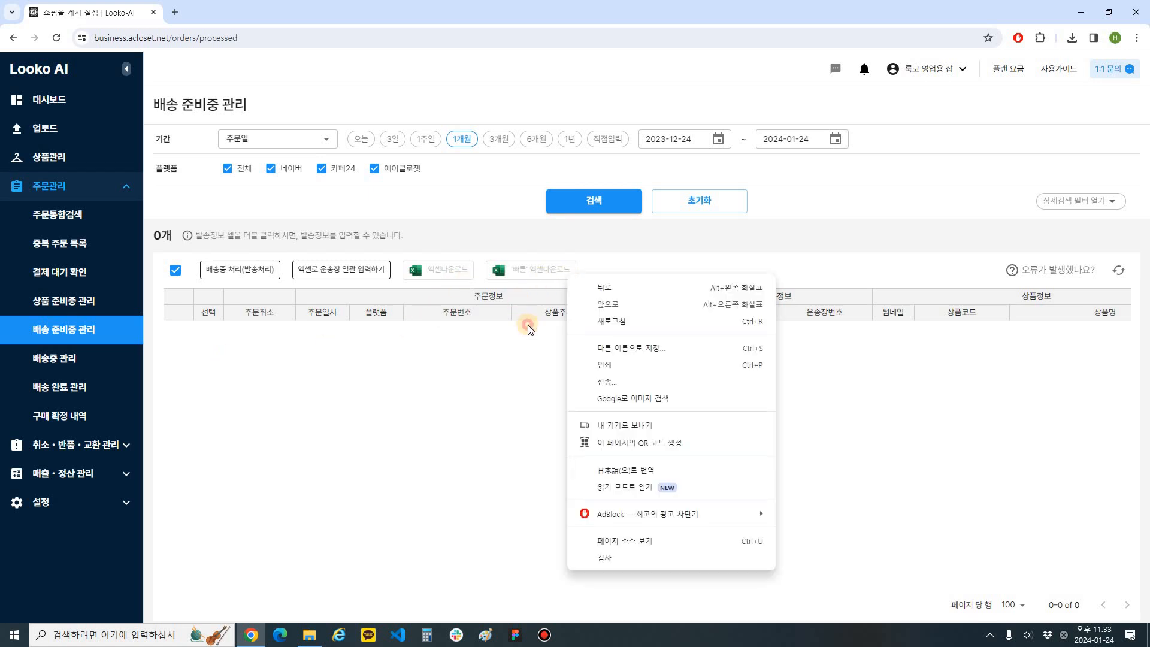
left_click(528, 325)
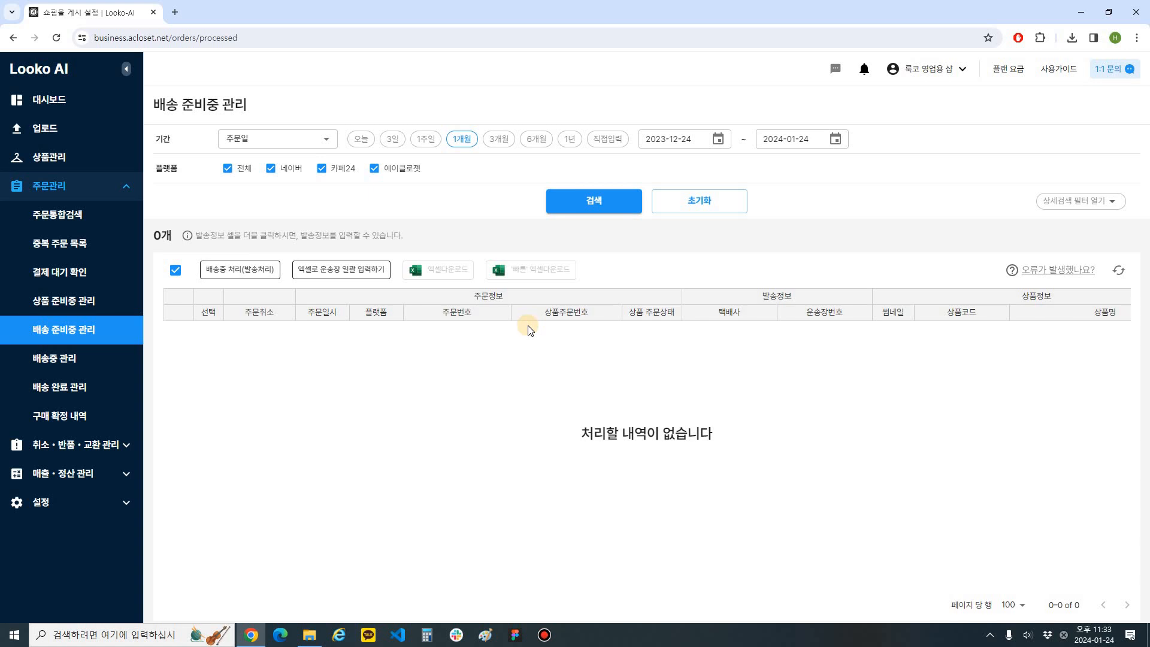
- In Excel template management, open the default order-history download template, look over its column settings, and close it
left_click(117, 478)
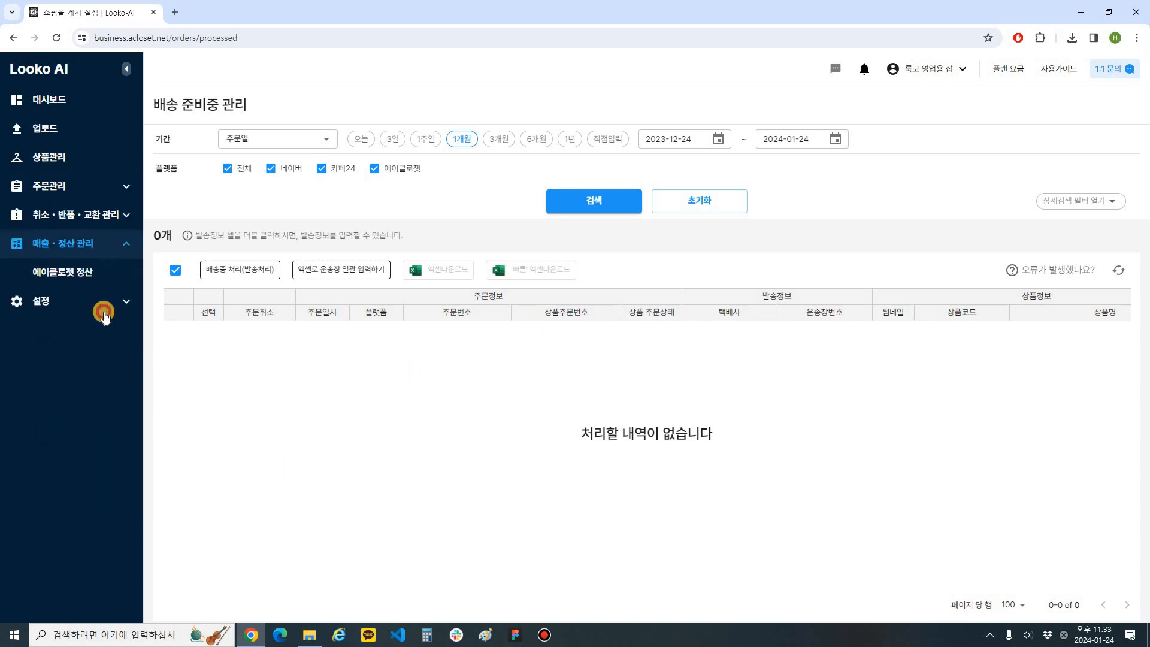
left_click(103, 312)
left_click(140, 386)
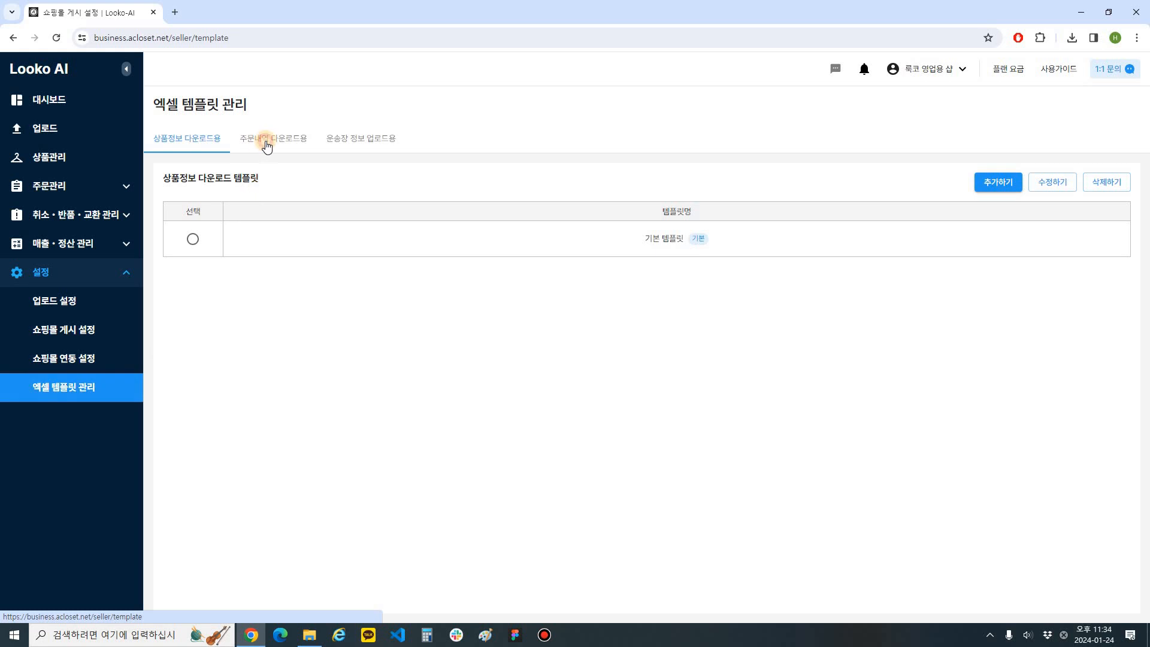
left_click(267, 146)
left_click(189, 239)
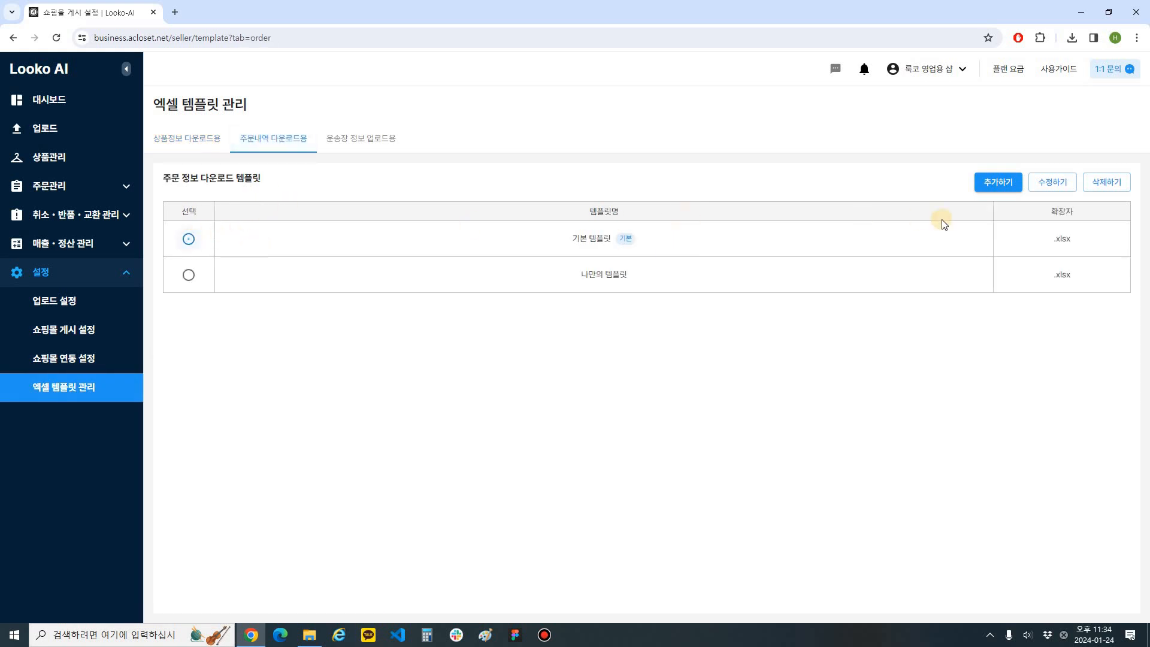
left_click(1055, 182)
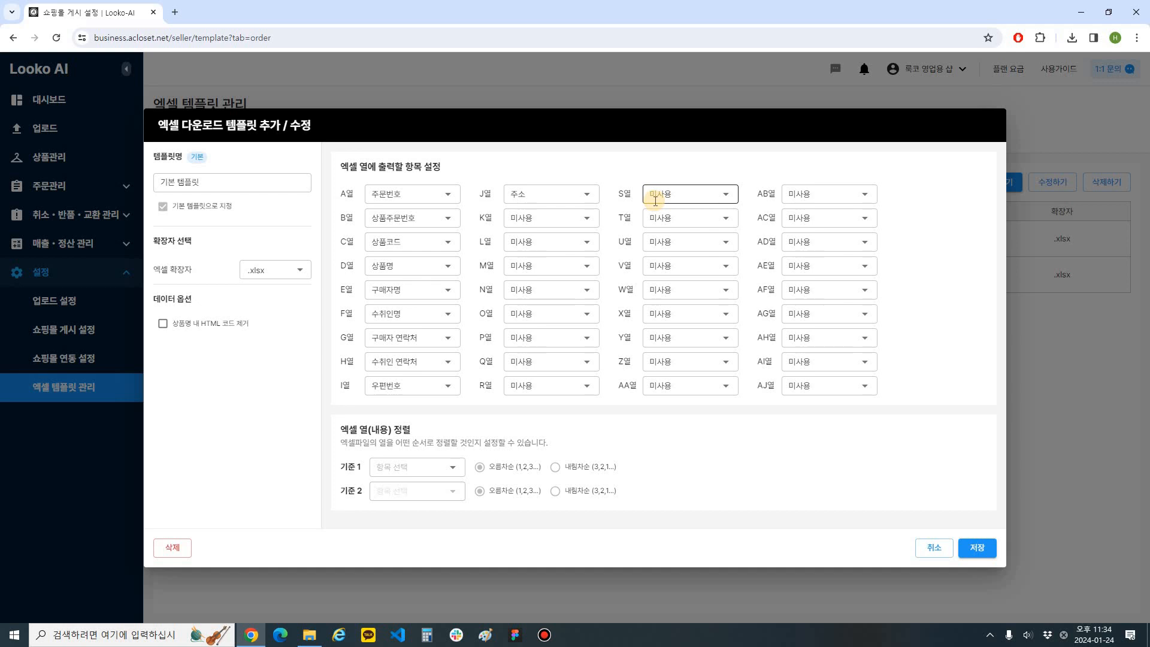
left_click(88, 181)
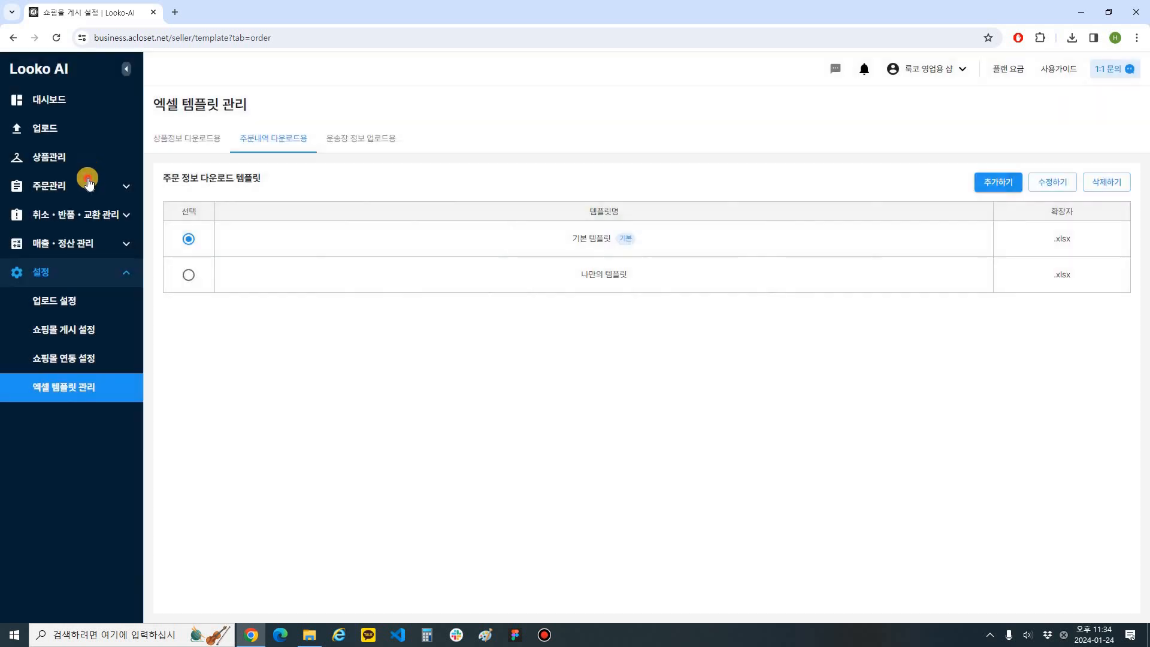
- Revisit the 주문통합검색 and 배송 준비중 관리 order pages to look at their Excel download options
left_click(88, 181)
left_click(90, 214)
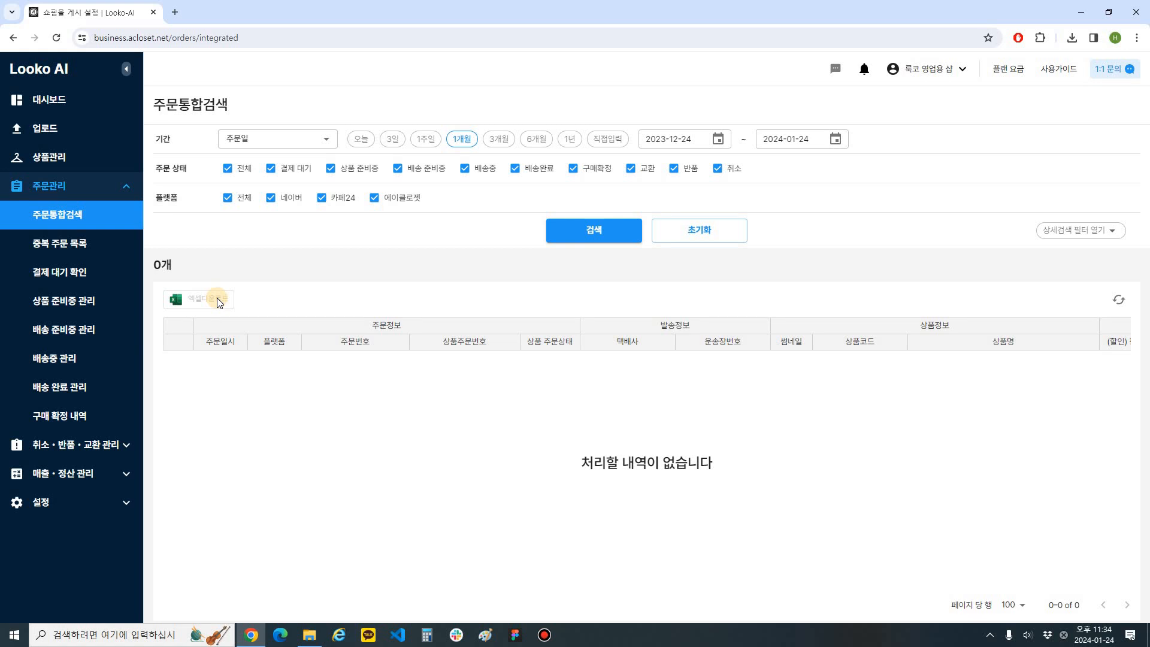
left_click(84, 333)
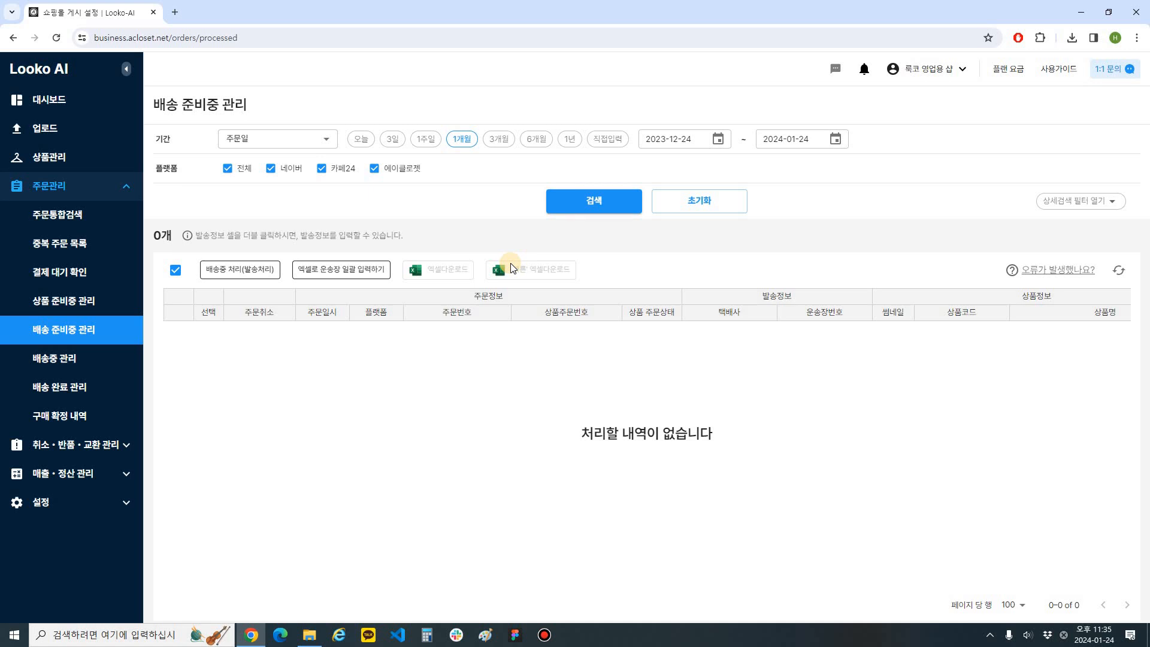
- Look through the Excel bulk waybill entry dialog and its file selection, and close both without uploading
left_click(350, 274)
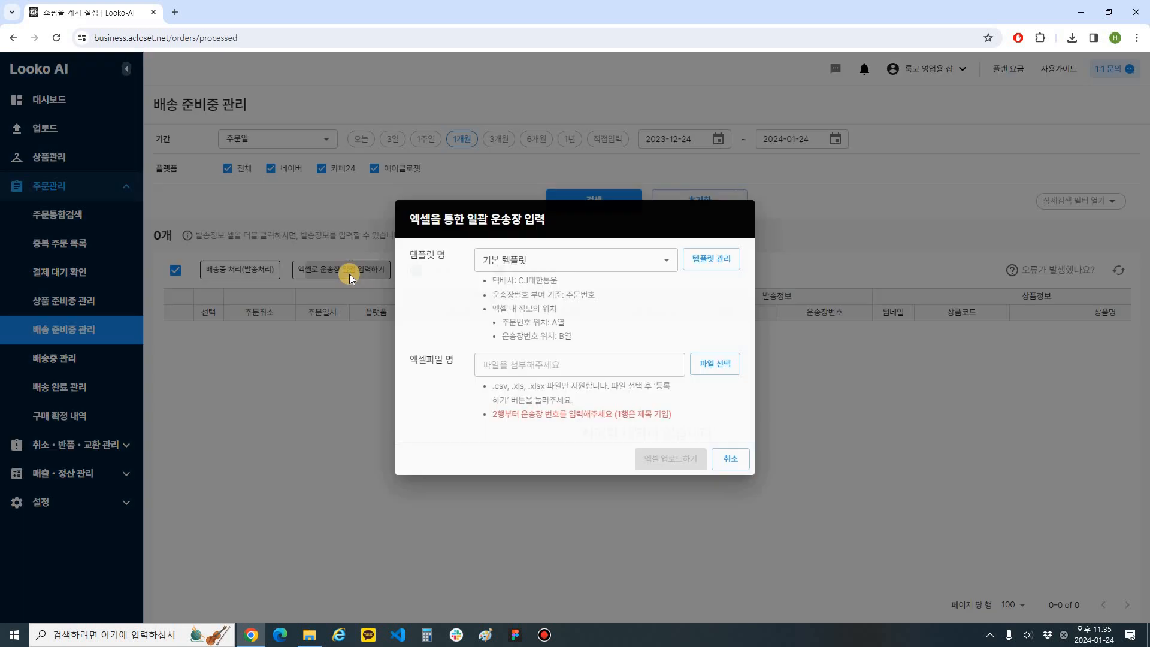
left_click(507, 371)
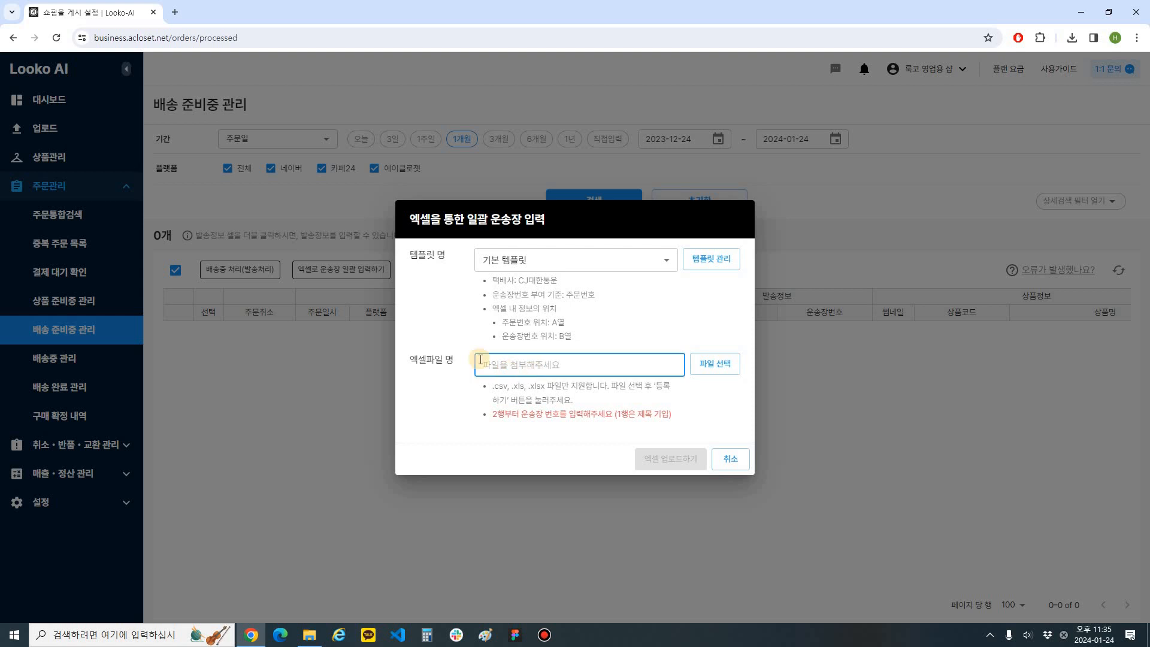
left_click(709, 376)
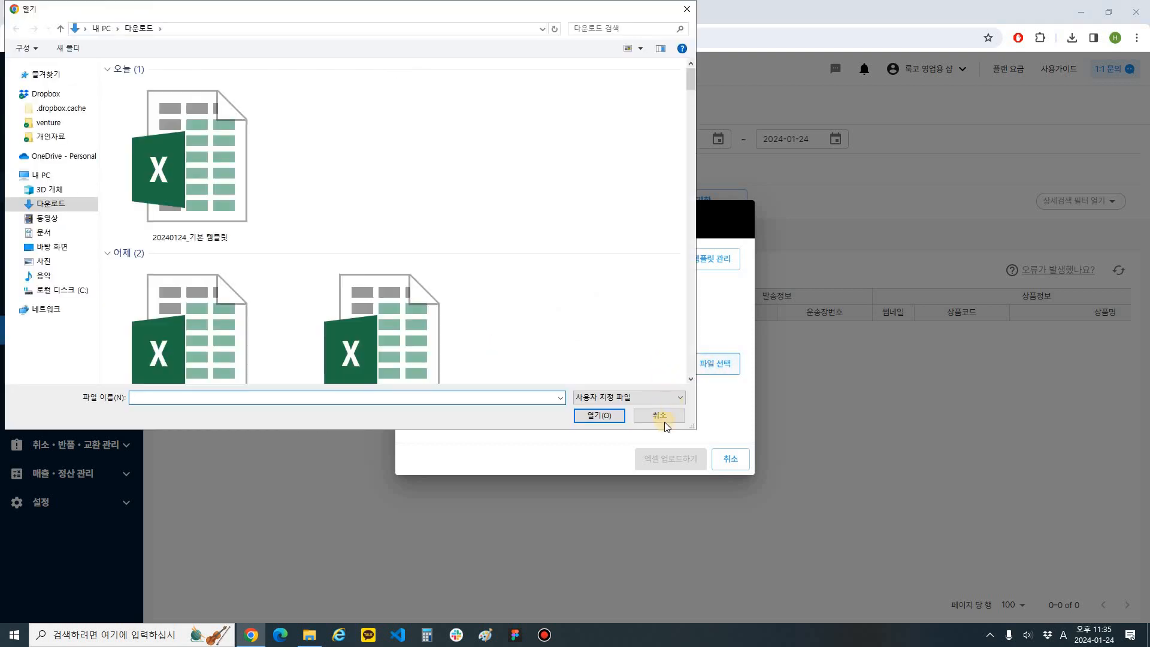
left_click(662, 416)
left_click(730, 460)
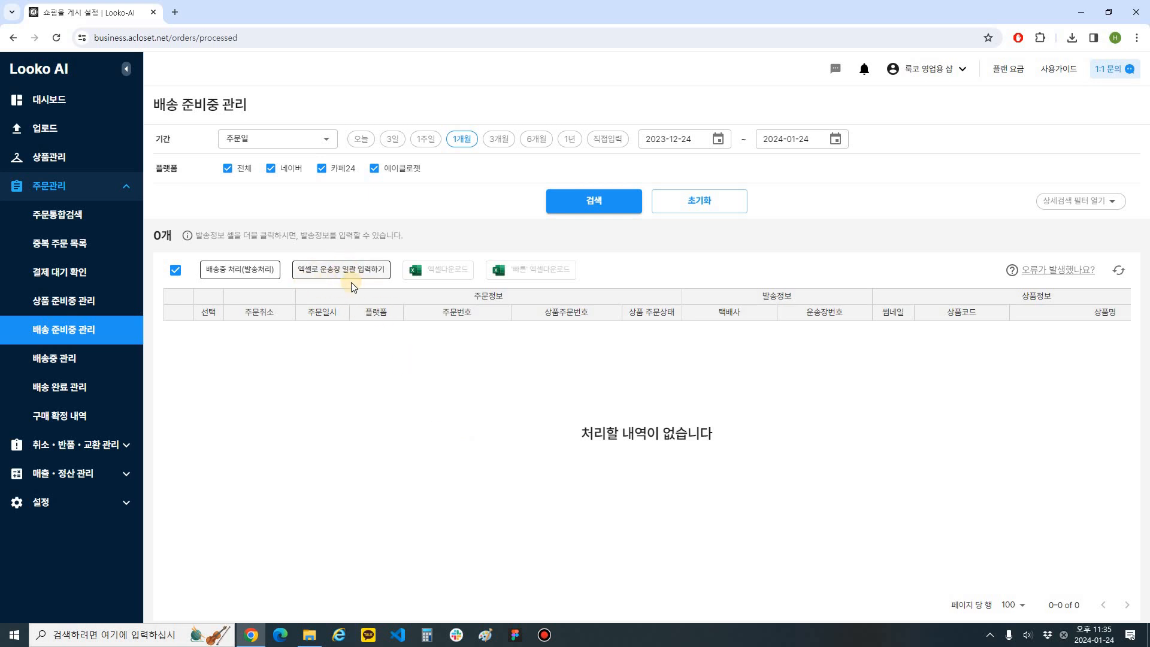
- Open the waybill upload templates in Excel template management and examine the default template's courier, assignment method and column positions
left_click(98, 502)
left_click(107, 388)
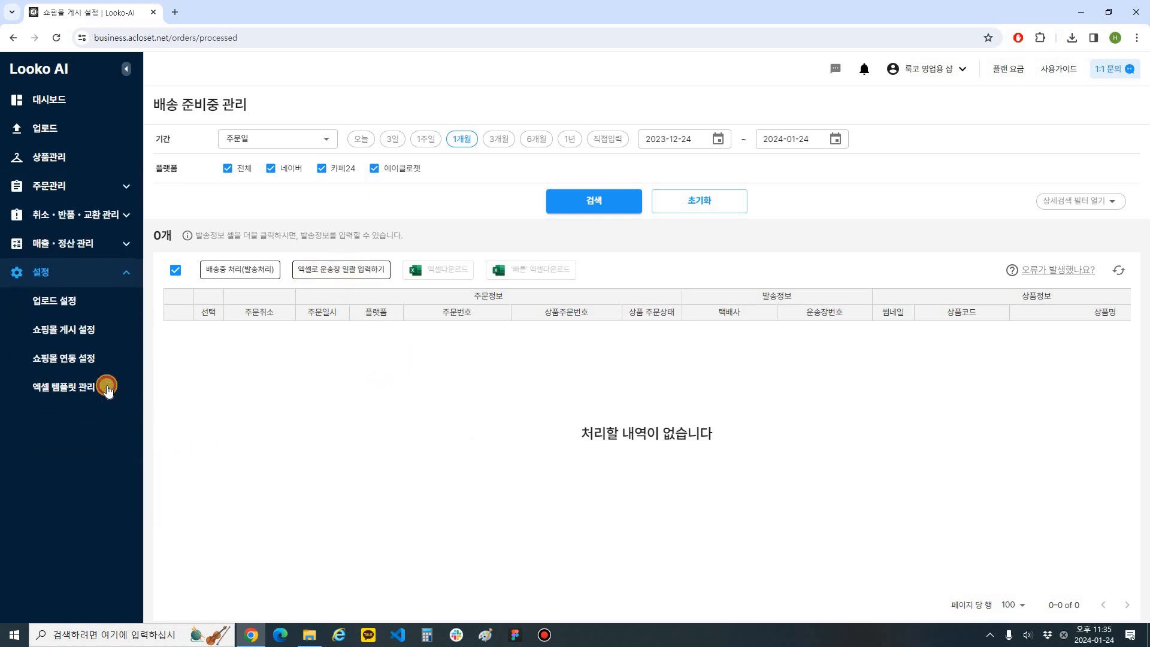
left_click(359, 138)
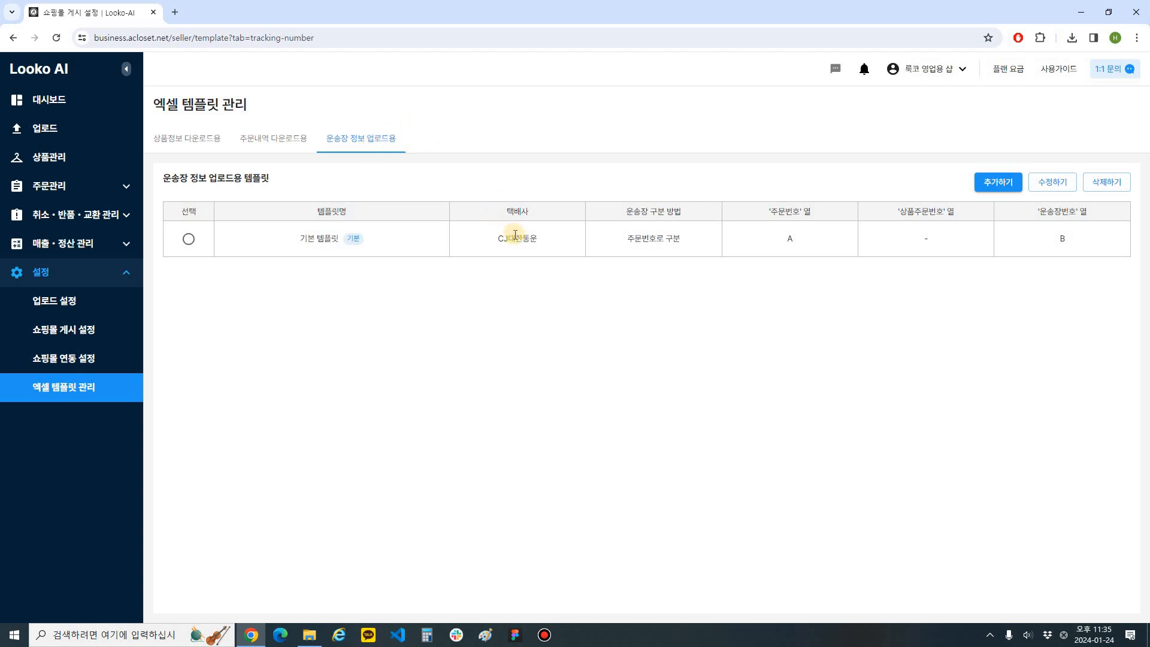
double_click(534, 238)
left_click(553, 235)
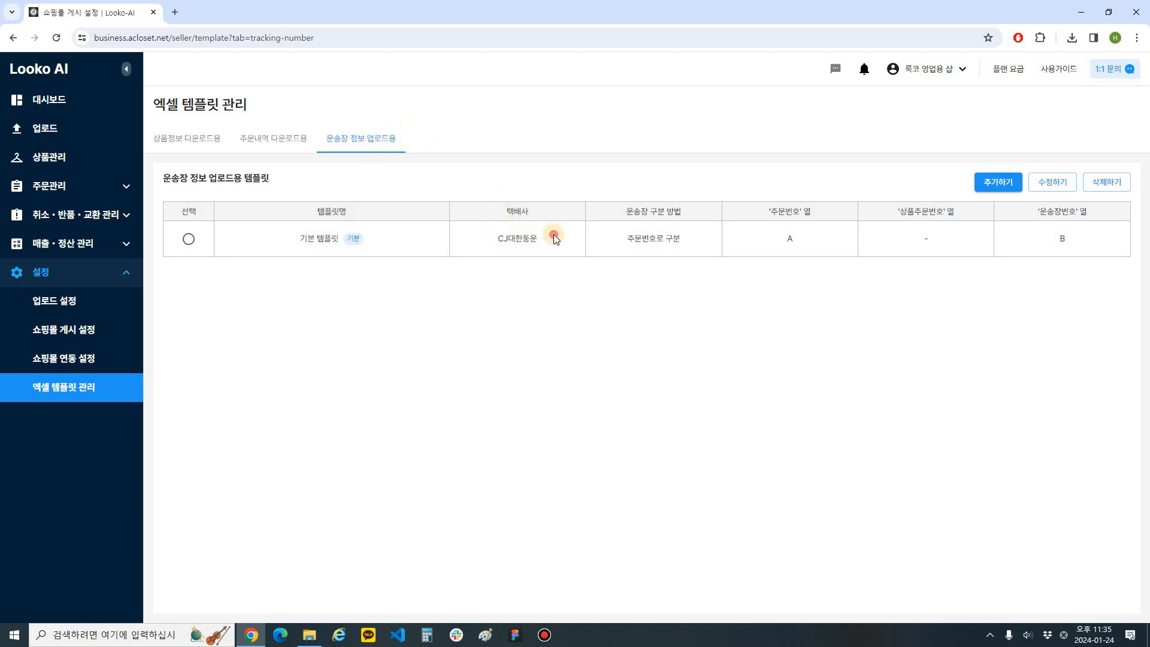
left_click(629, 234)
double_click(706, 214)
left_click(634, 238)
double_click(680, 238)
left_click(688, 239)
double_click(646, 239)
left_click(772, 214)
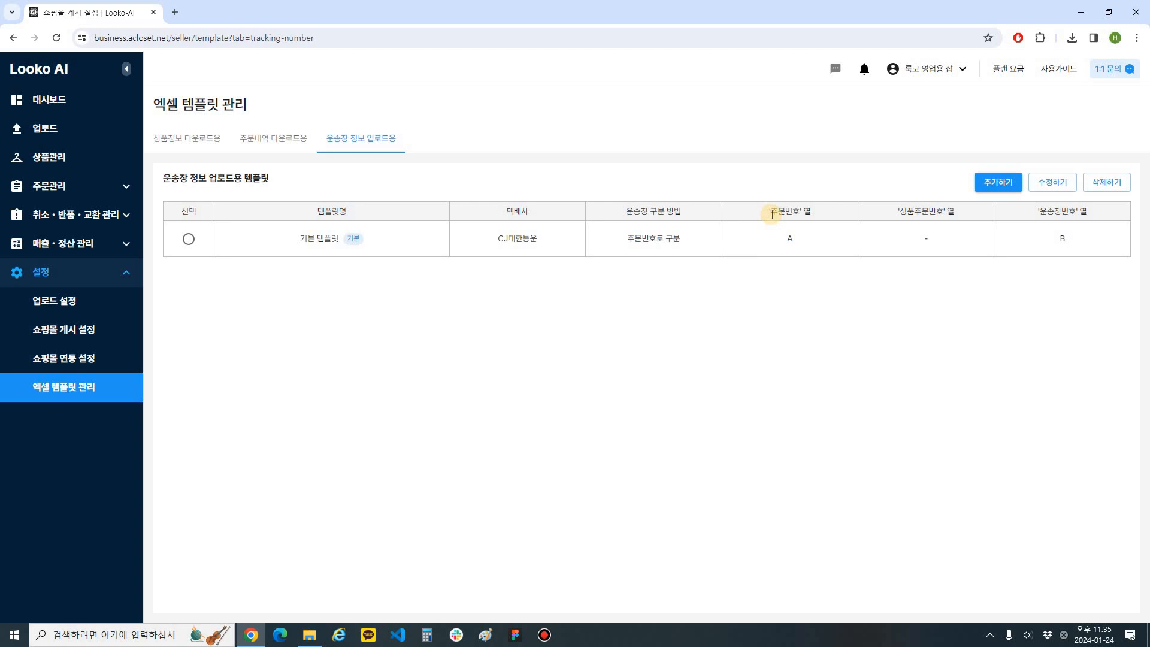
triple_click(815, 216)
triple_click(1083, 213)
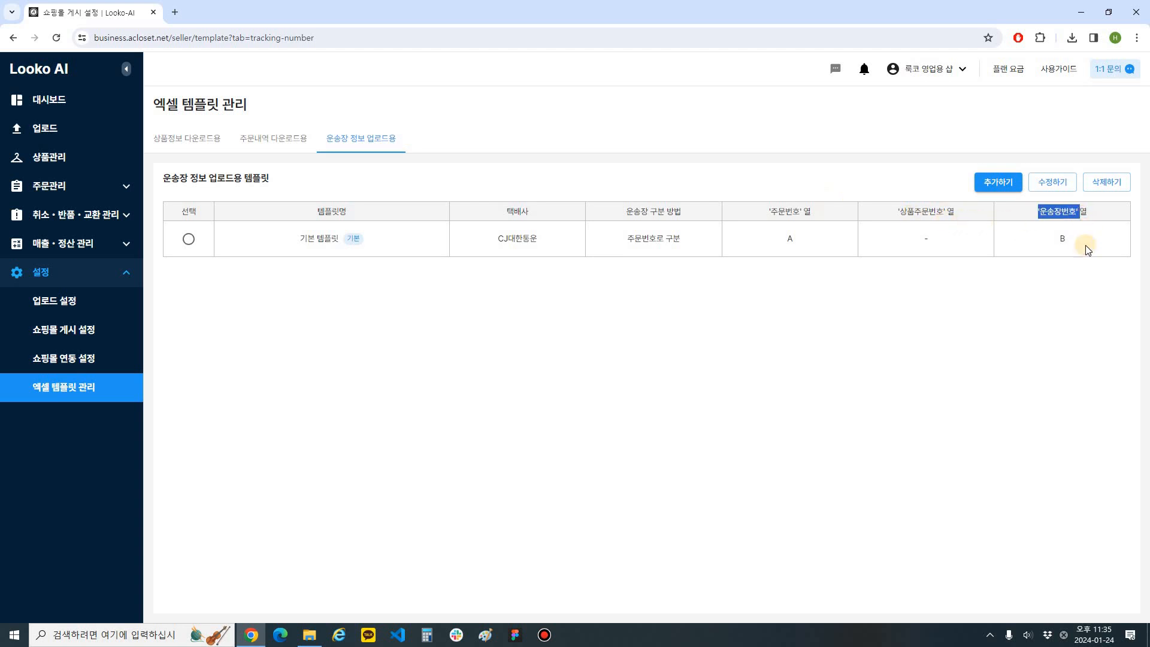
left_click(1086, 246)
- Open the default waybill upload template for editing and set its courier (택배사) to 롯데택배
left_click_drag(1072, 238, 187, 239)
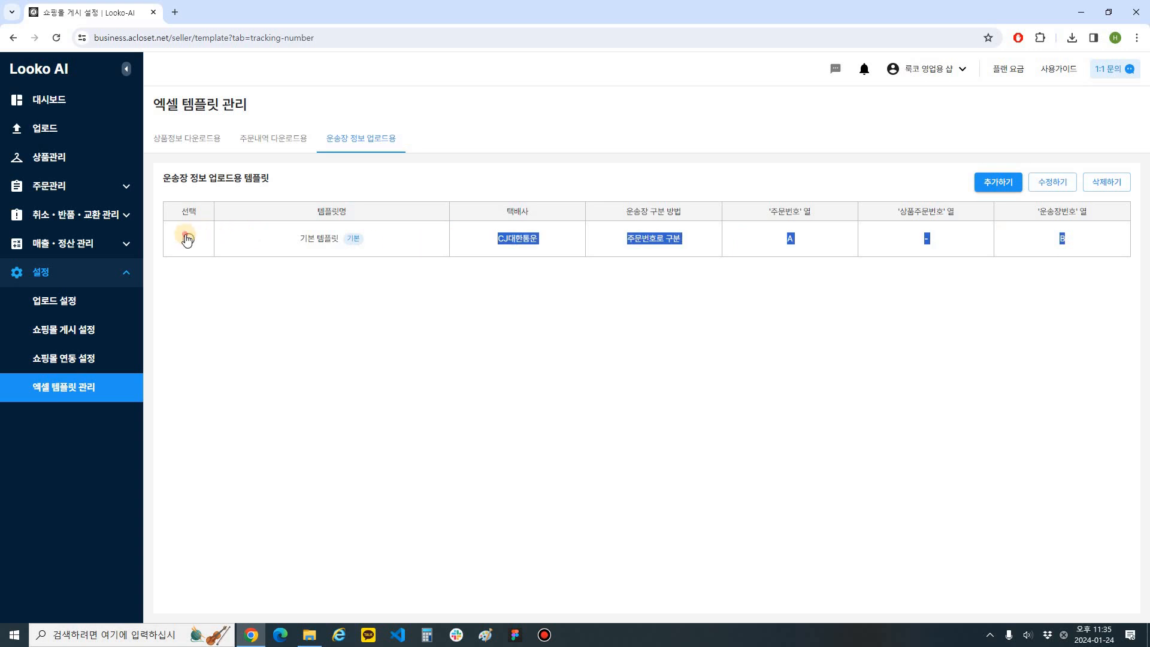
left_click(1053, 182)
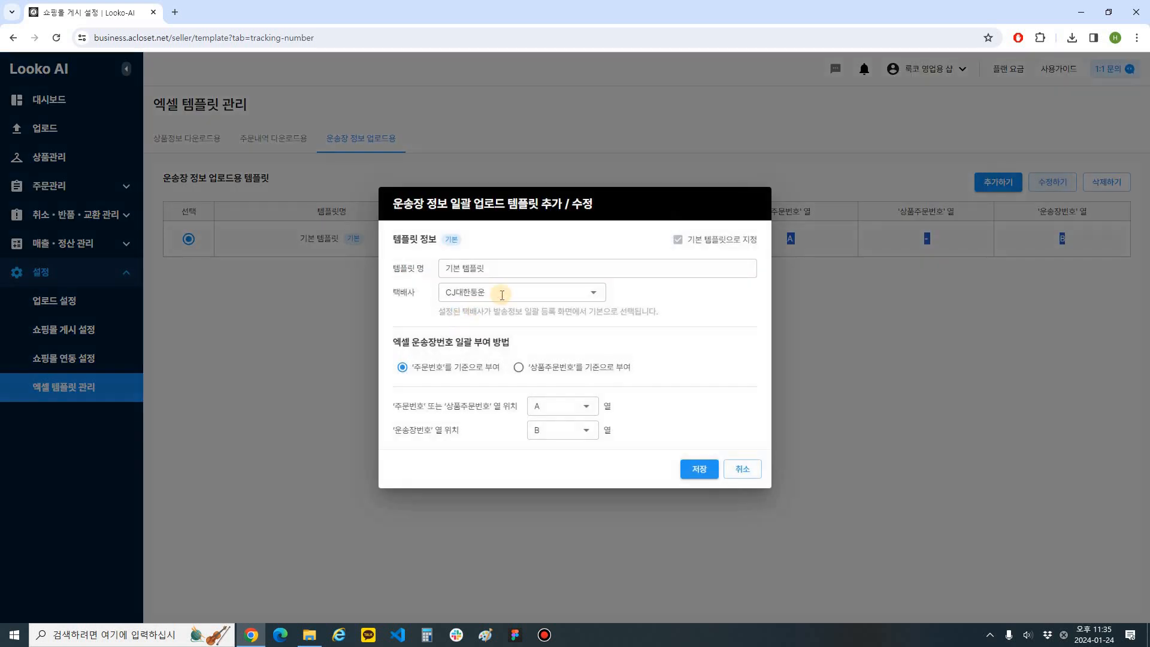
left_click(502, 293)
left_click(500, 341)
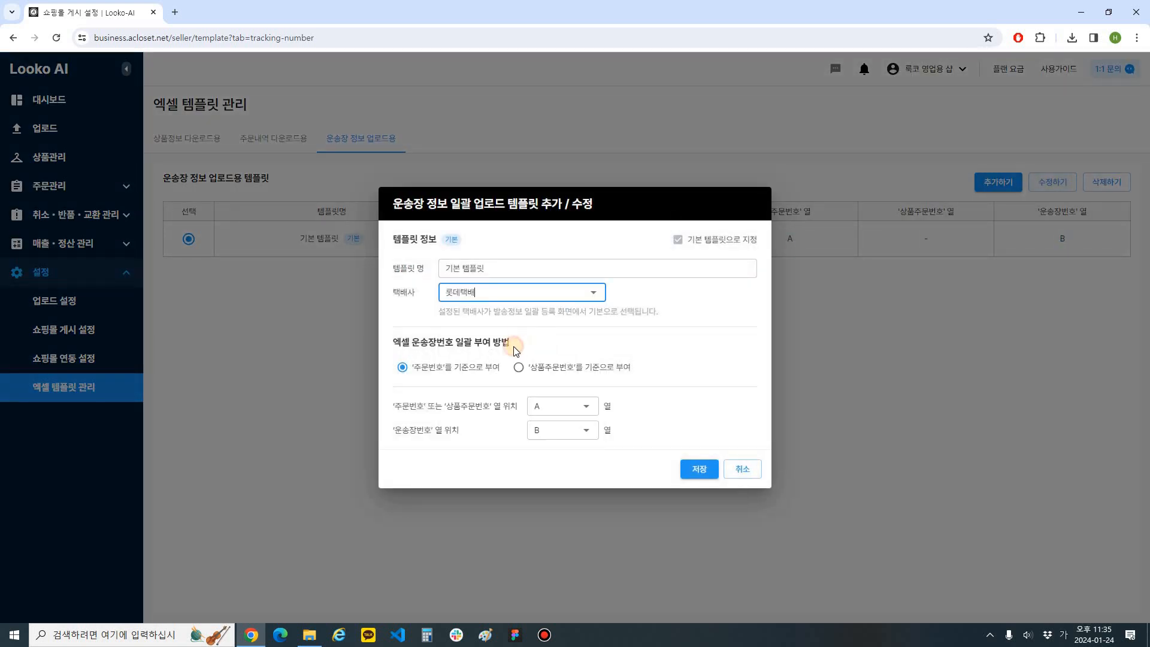
left_click(513, 347)
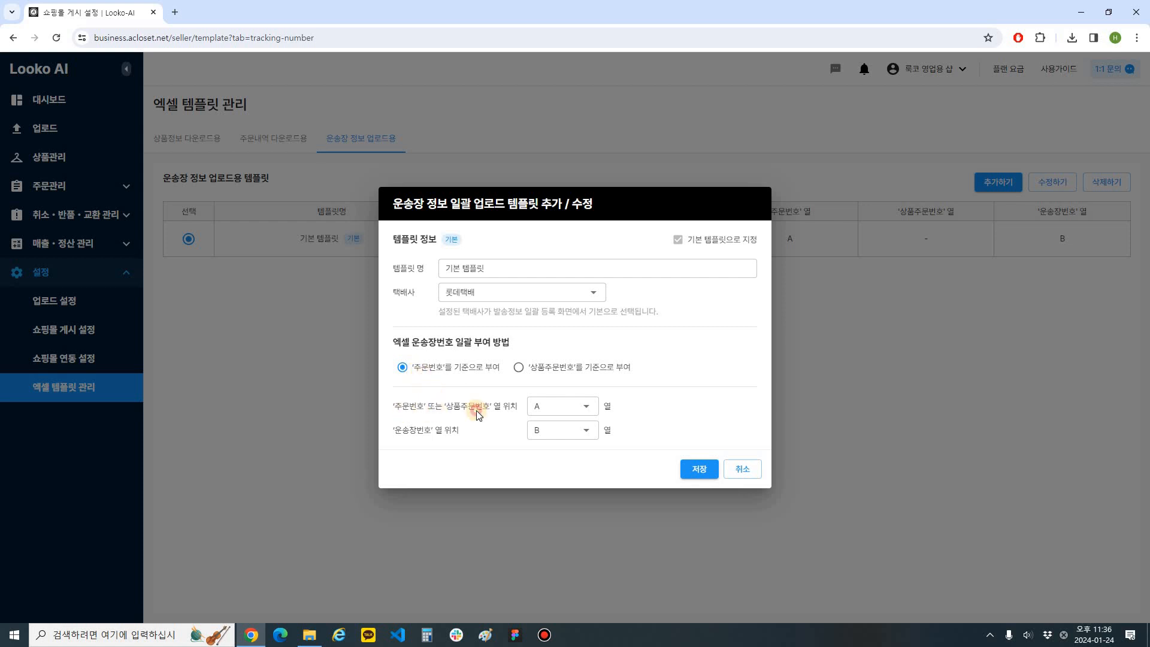
- Set the order number column to B and the waybill number column to H, and save the template
left_click(560, 410)
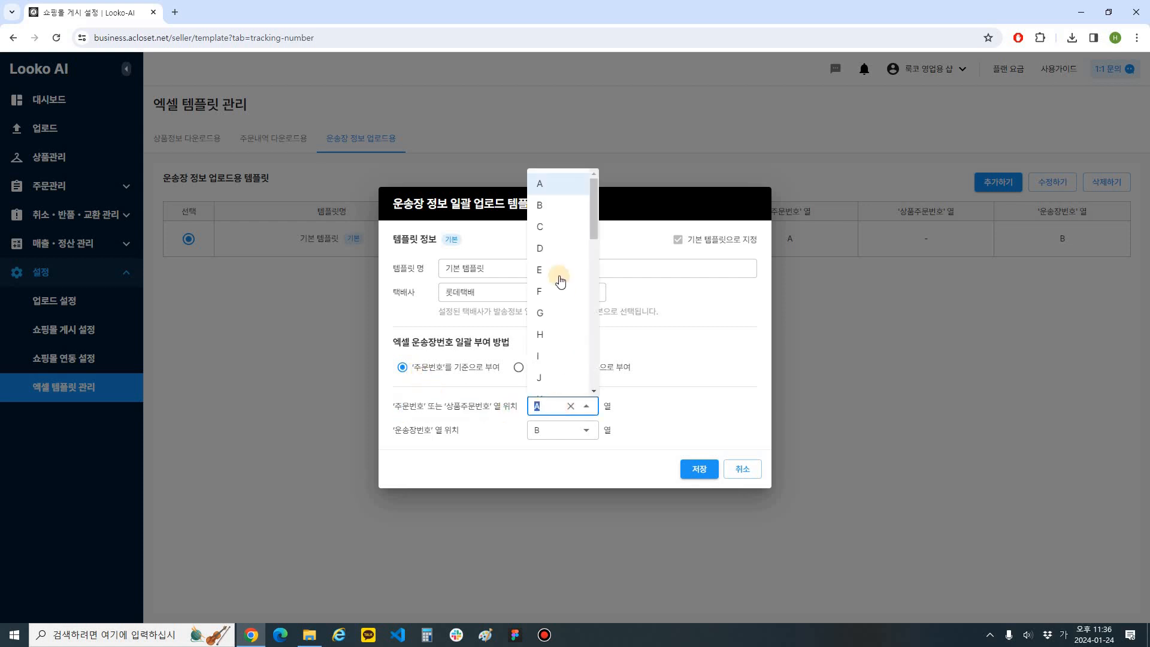
left_click(550, 205)
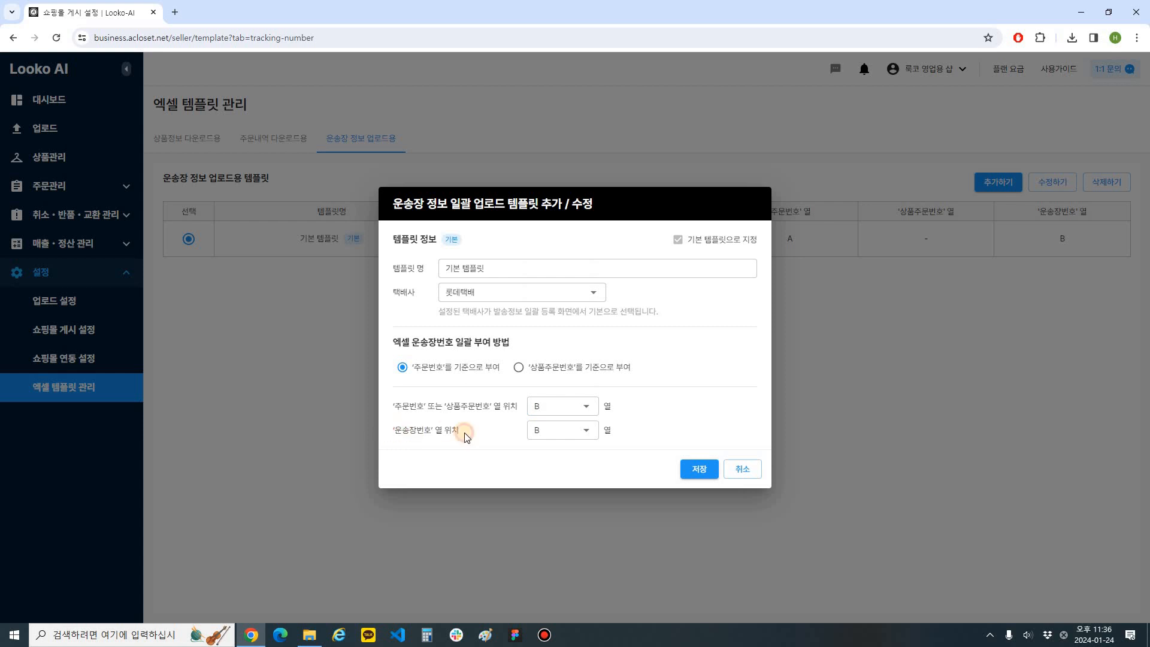
triple_click(453, 430)
left_click(545, 433)
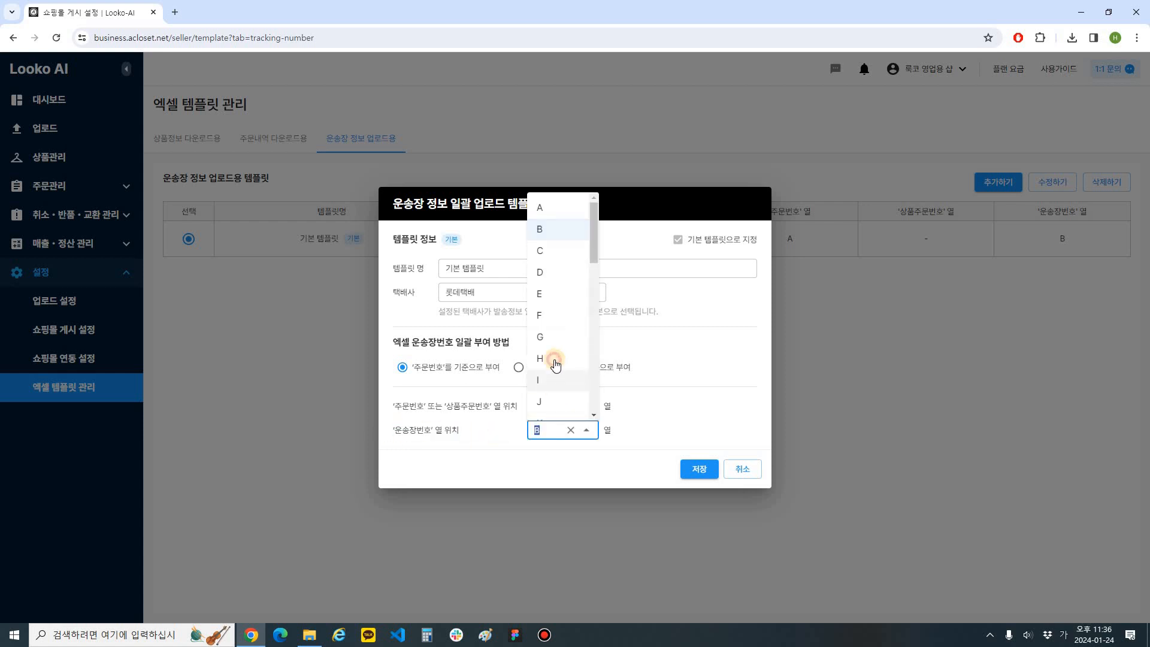
left_click(557, 365)
left_click(547, 430)
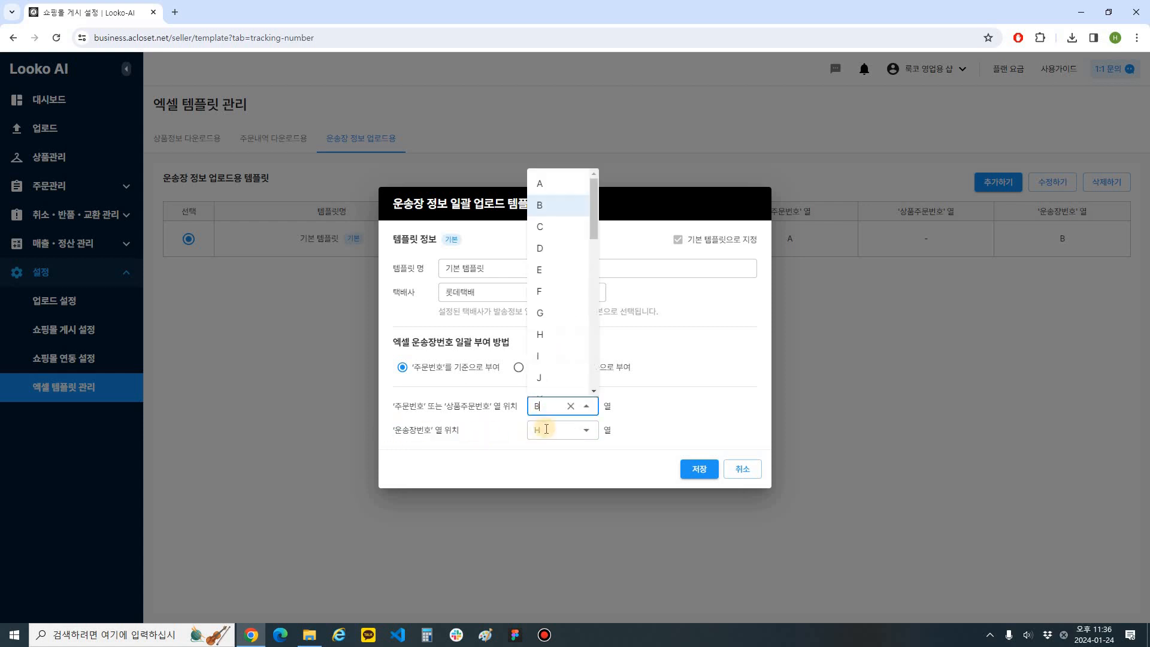
left_click(547, 430)
left_click(690, 471)
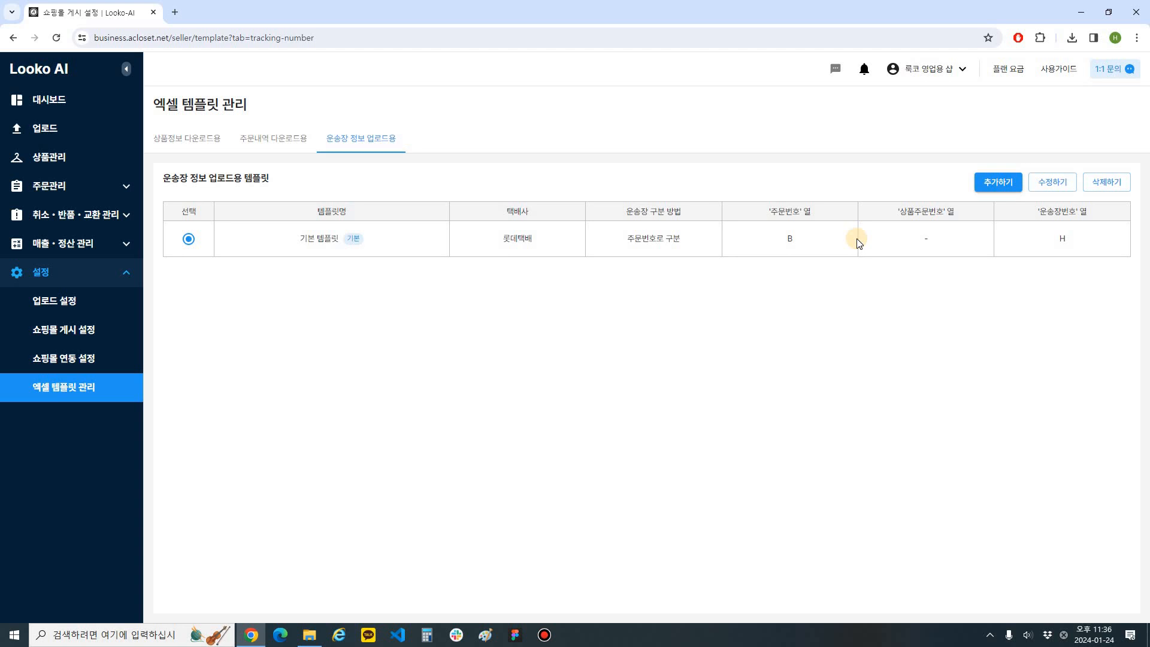
- Review the 주문번호, 상품주문번호 and 운송장번호 columns of the waybill upload template list
left_click_drag(897, 214, 954, 212)
left_click_drag(1038, 216, 1095, 214)
left_click(1009, 217)
left_click_drag(1008, 217, 1095, 214)
left_click(999, 221)
left_click(833, 211)
left_click_drag(832, 211, 745, 214)
left_click(746, 213)
left_click_drag(838, 211, 739, 220)
left_click(739, 219)
mouse_move(740, 219)
left_mouse_down()
mouse_move(964, 214)
mouse_move(741, 218)
left_mouse_up()
triple_click(809, 211)
left_click(809, 211)
triple_click(906, 210)
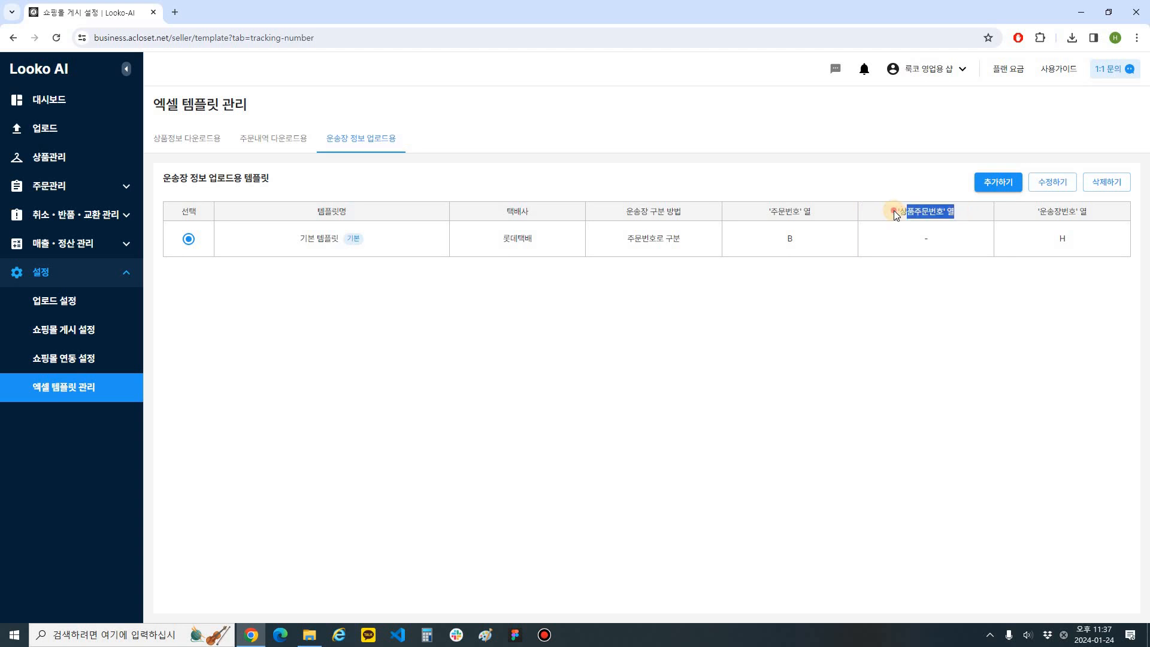
left_click(953, 210)
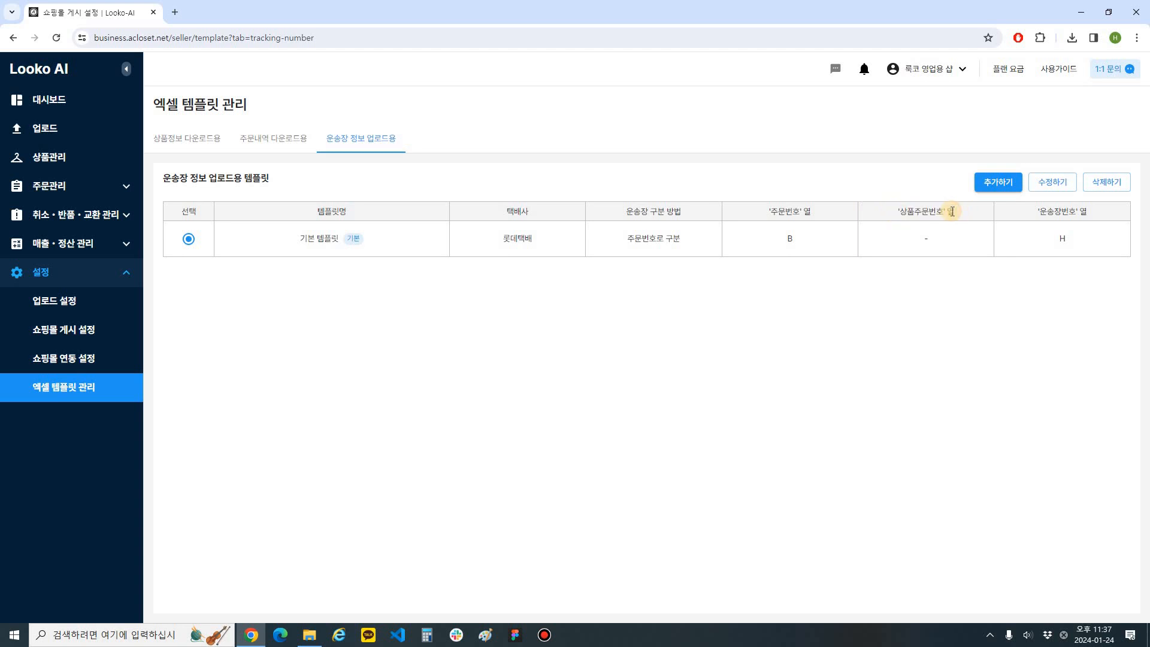
triple_click(953, 206)
left_click(953, 206)
left_click(836, 214)
triple_click(836, 211)
triple_click(979, 207)
left_click(975, 208)
triple_click(1098, 213)
left_click(824, 214)
left_click_drag(763, 211, 813, 212)
left_click(812, 212)
triple_click(970, 213)
left_click(970, 215)
- Try changing the default waybill template's assignment basis to 상품주문번호 and discard the change
left_click(1053, 182)
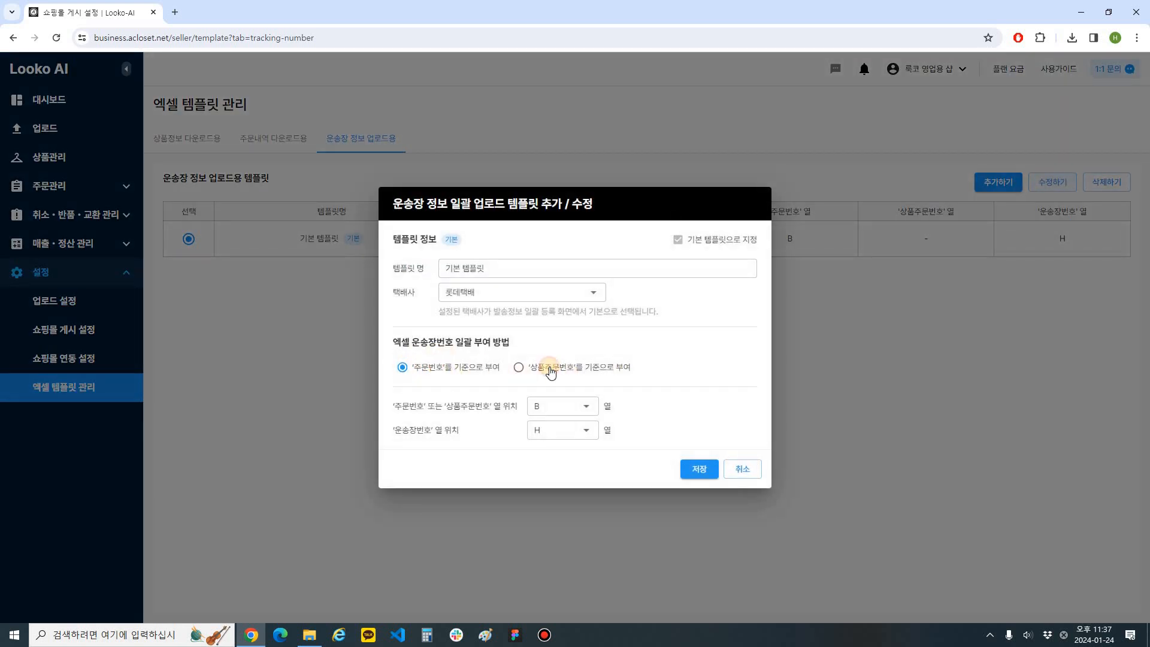
left_click(522, 368)
left_click(742, 469)
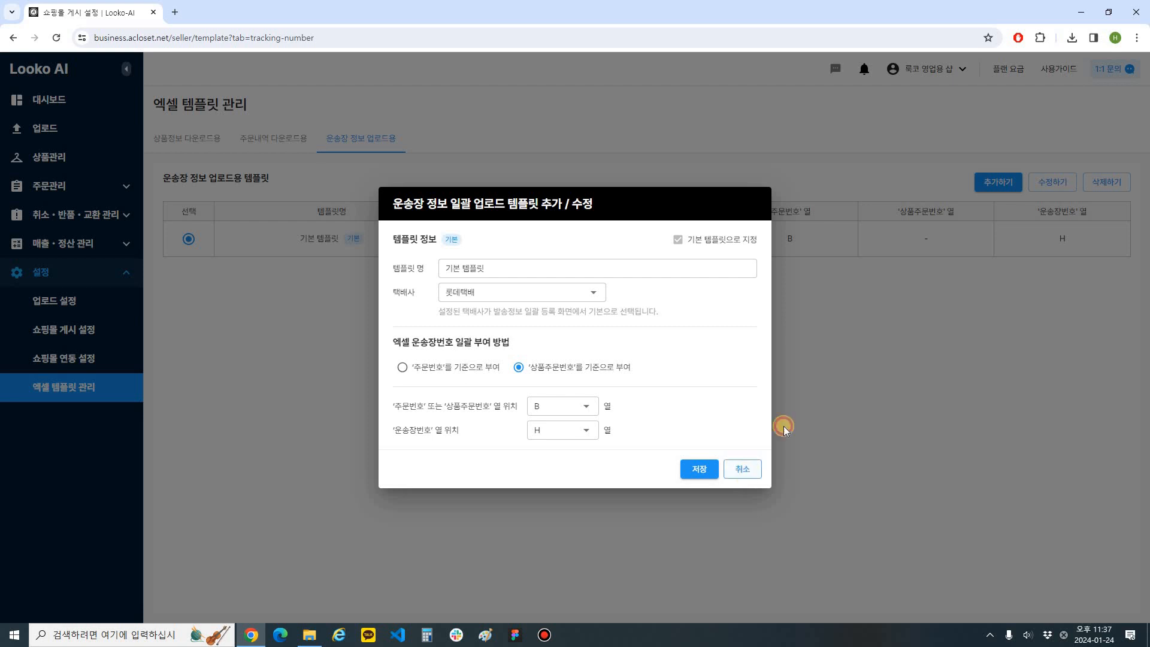
left_click(641, 359)
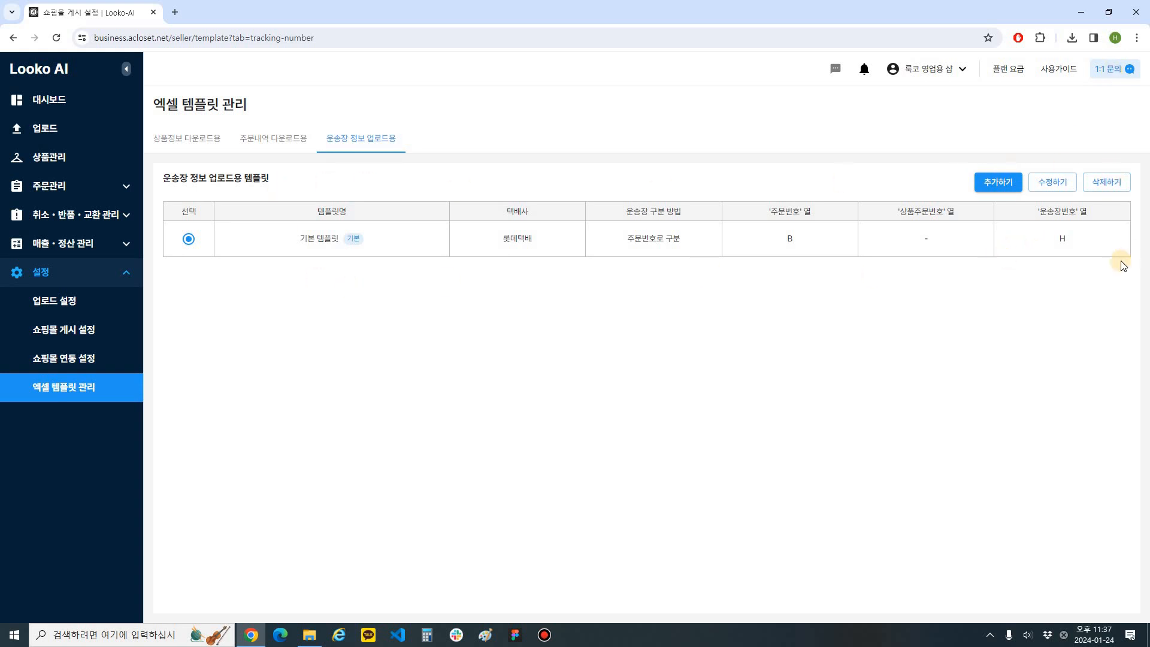
- Open the Excel bulk waybill entry for orders in 배송 준비중 관리 and choose the 기본 템플릿 template
left_click(67, 184)
left_click(87, 332)
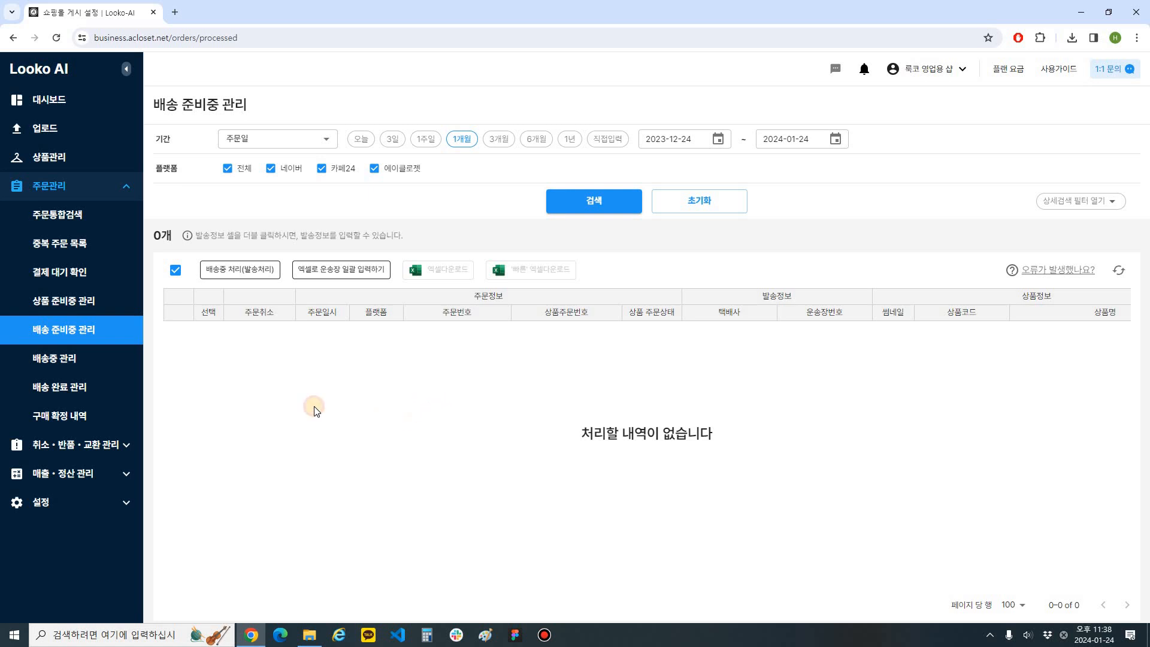
left_click(333, 271)
left_click(547, 264)
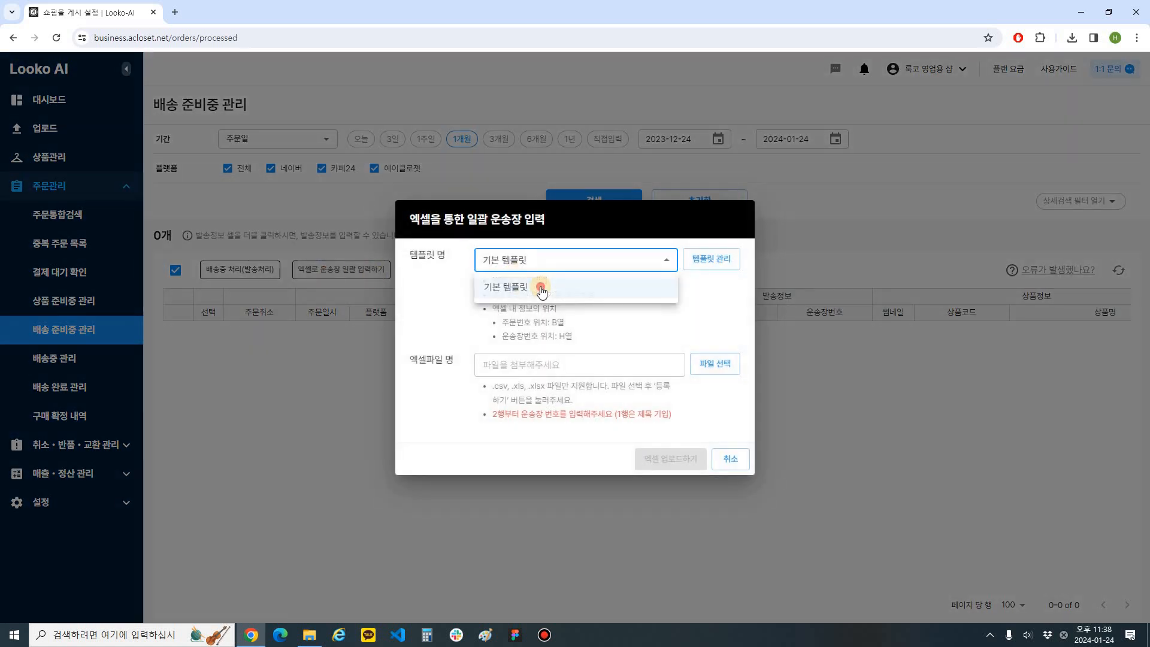
left_click(494, 284)
- Review the template's courier, assignment basis and column positions plus the file selection in the bulk waybill dialog, and cancel it
left_click_drag(492, 280, 559, 282)
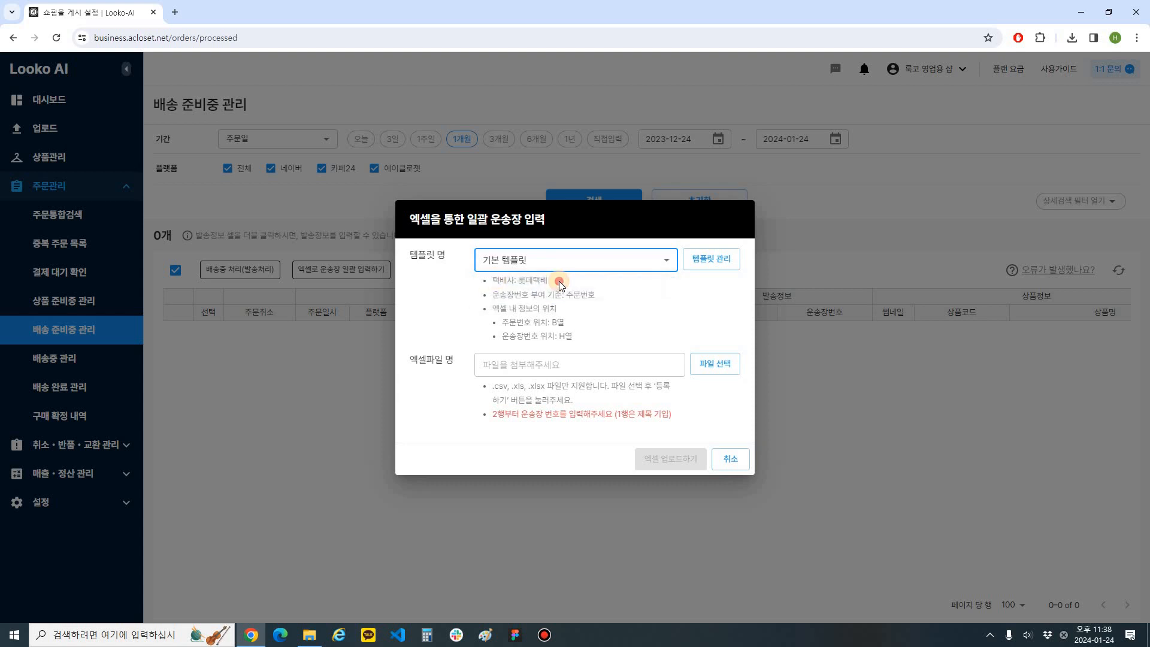
left_click_drag(493, 298, 532, 294)
left_click_drag(524, 297, 488, 280)
left_click(488, 279)
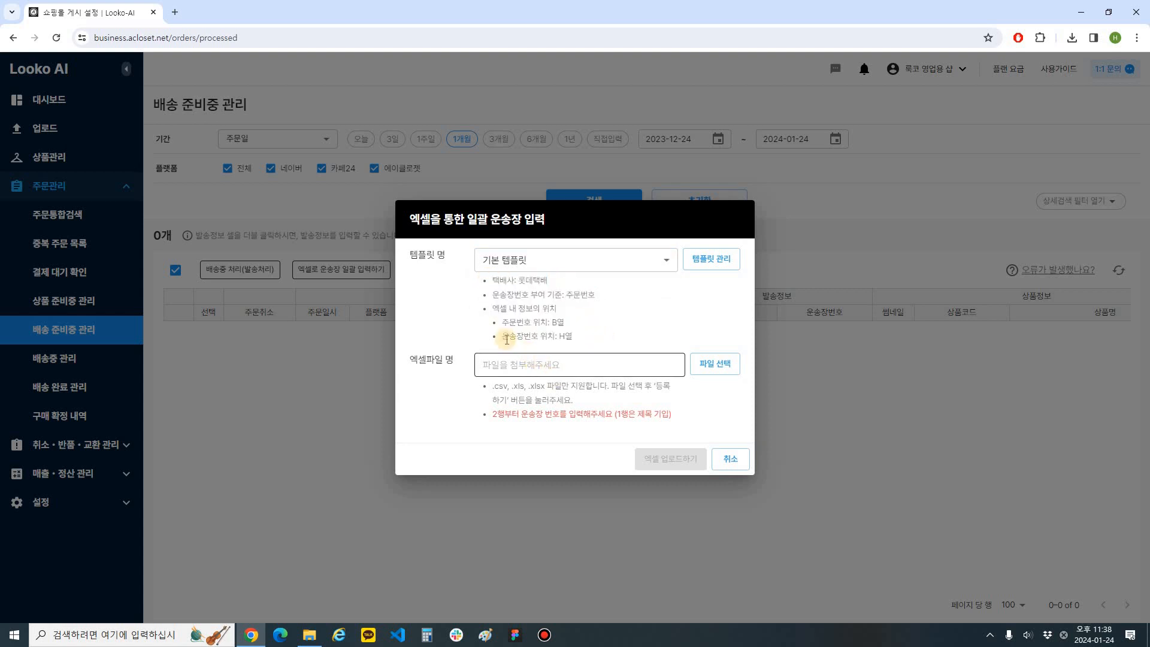
left_click(707, 368)
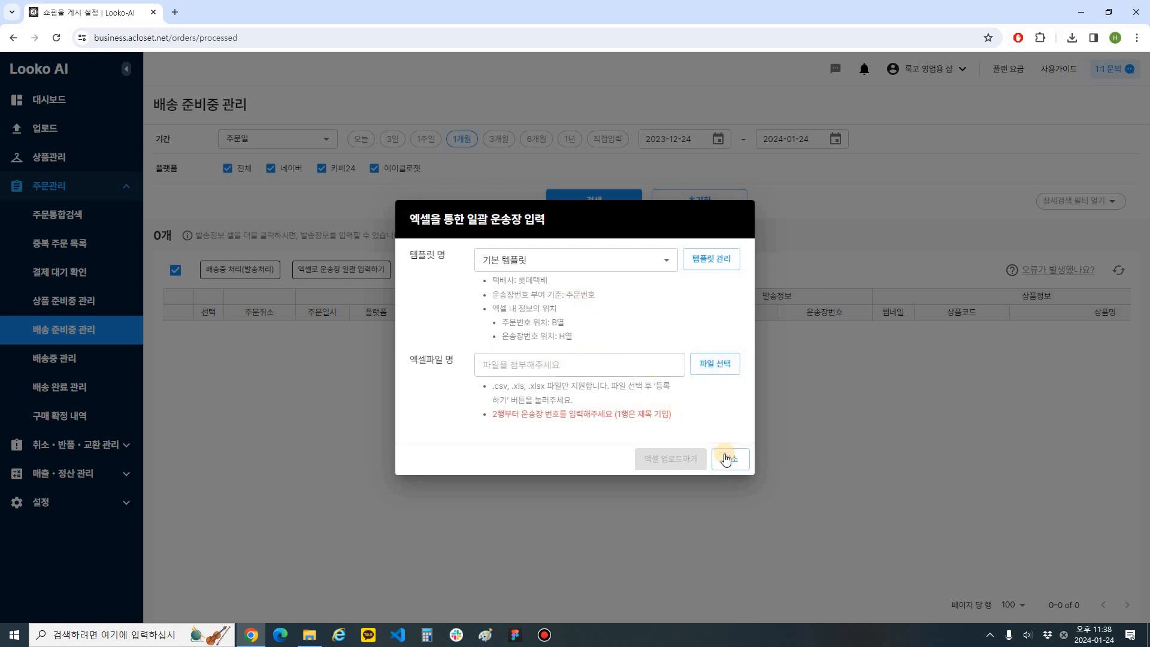
left_click(294, 329)
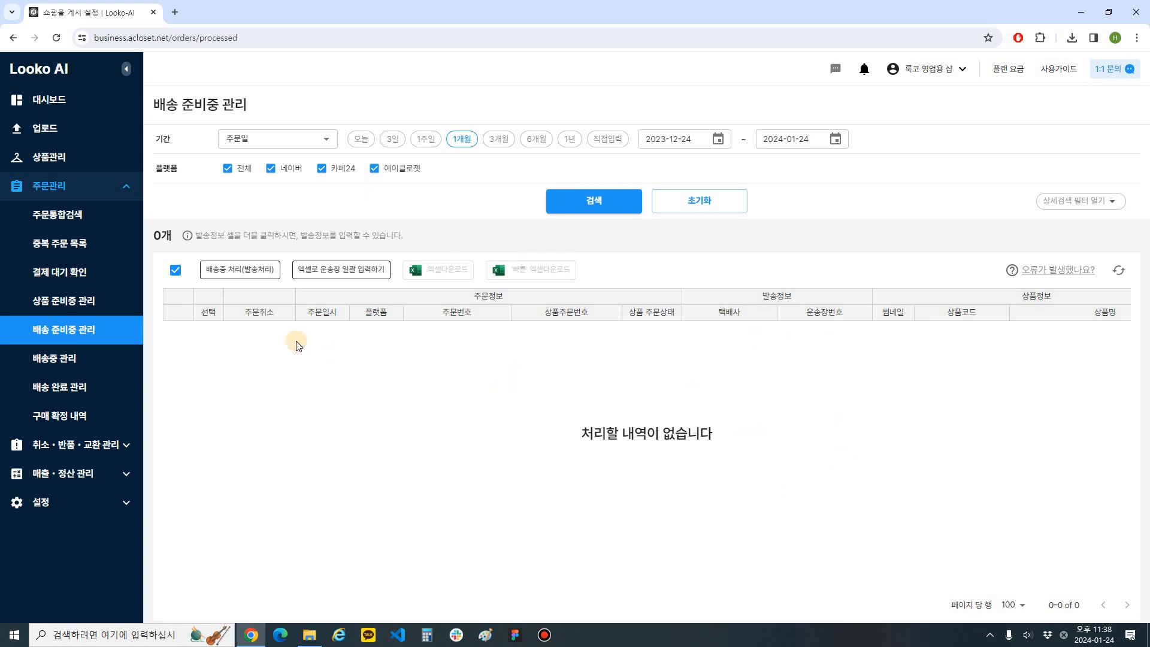
- Return to 엑셀 템플릿 관리 and review the product information, order history and waybill upload template lists
left_click(235, 269)
left_click(68, 503)
left_click(84, 400)
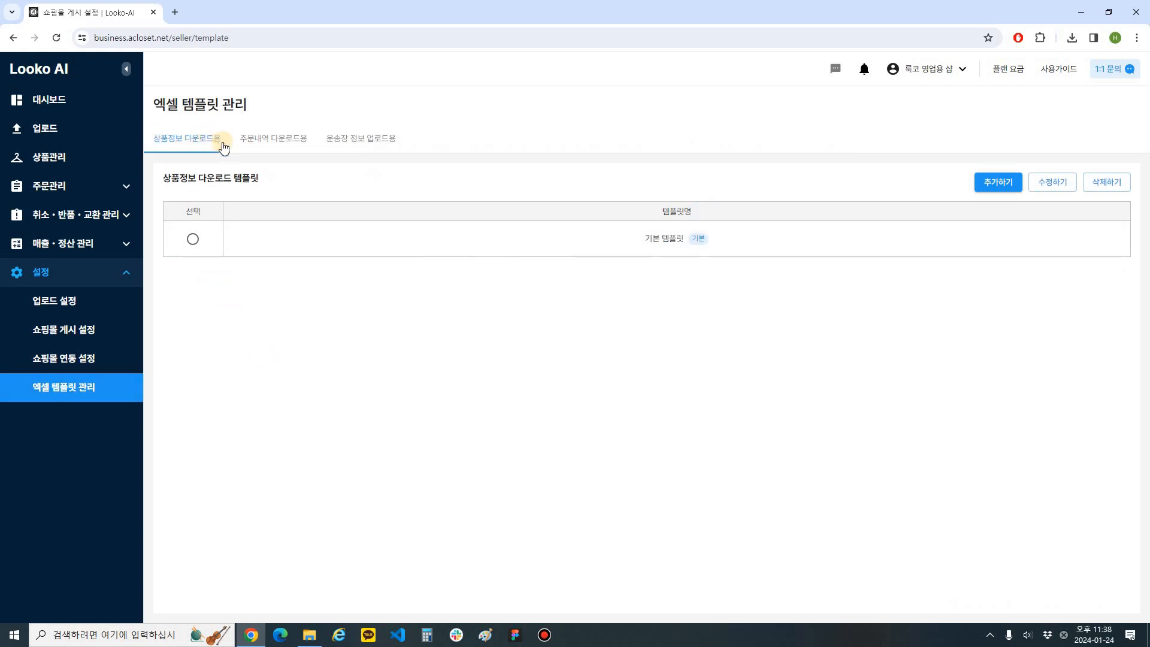
left_click(272, 142)
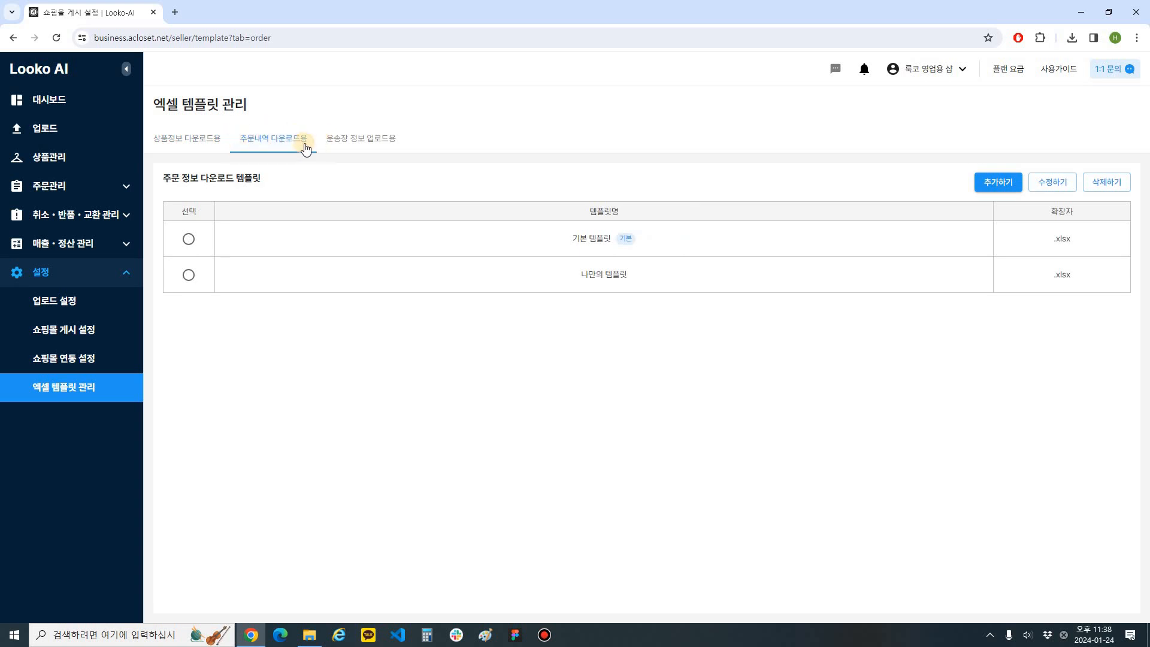
left_click(358, 146)
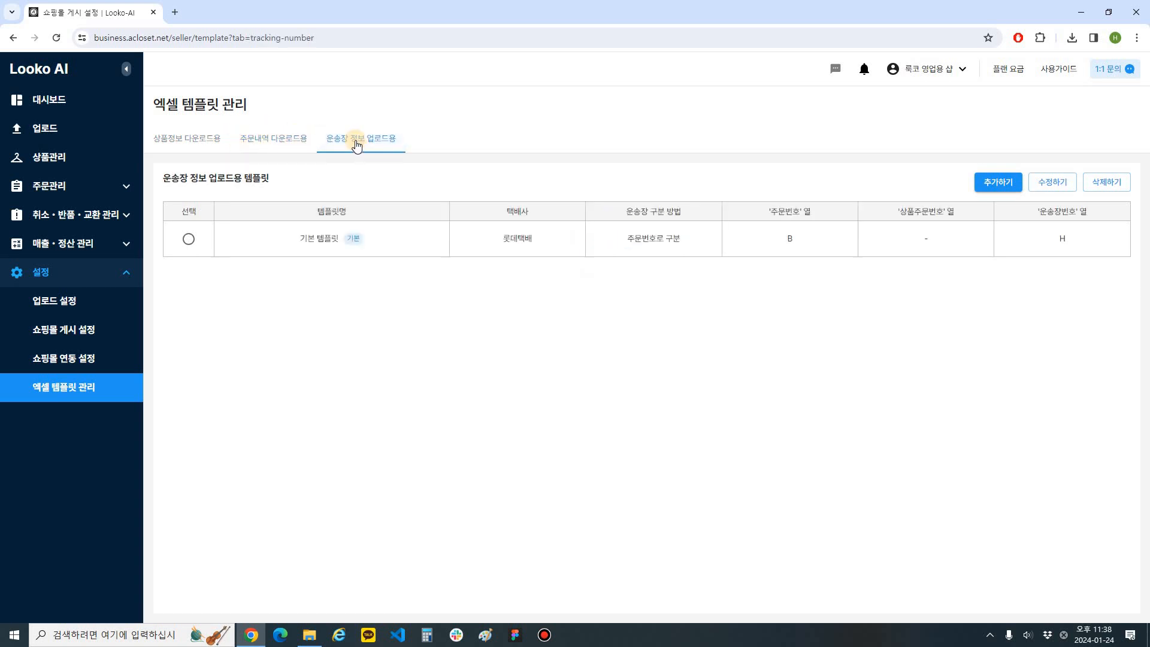